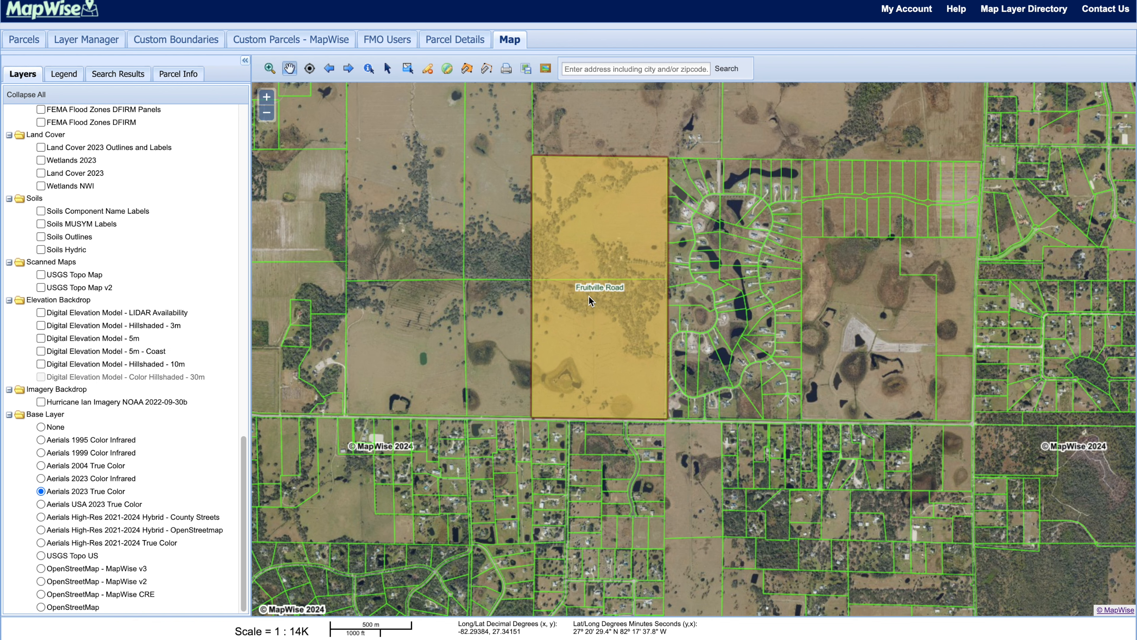
# - Select by point the four parcels west of the Fruitville Road boundary and the two parcels inside it
pyautogui.moveTo(578, 305); pyautogui.dragTo(631, 369)
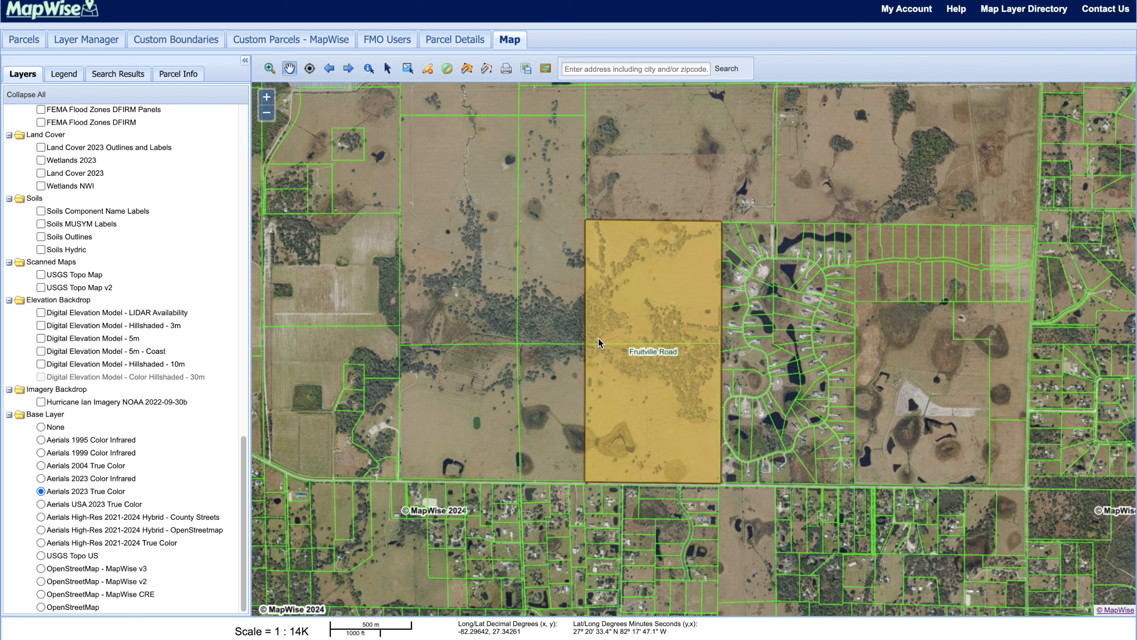
pyautogui.click(408, 70)
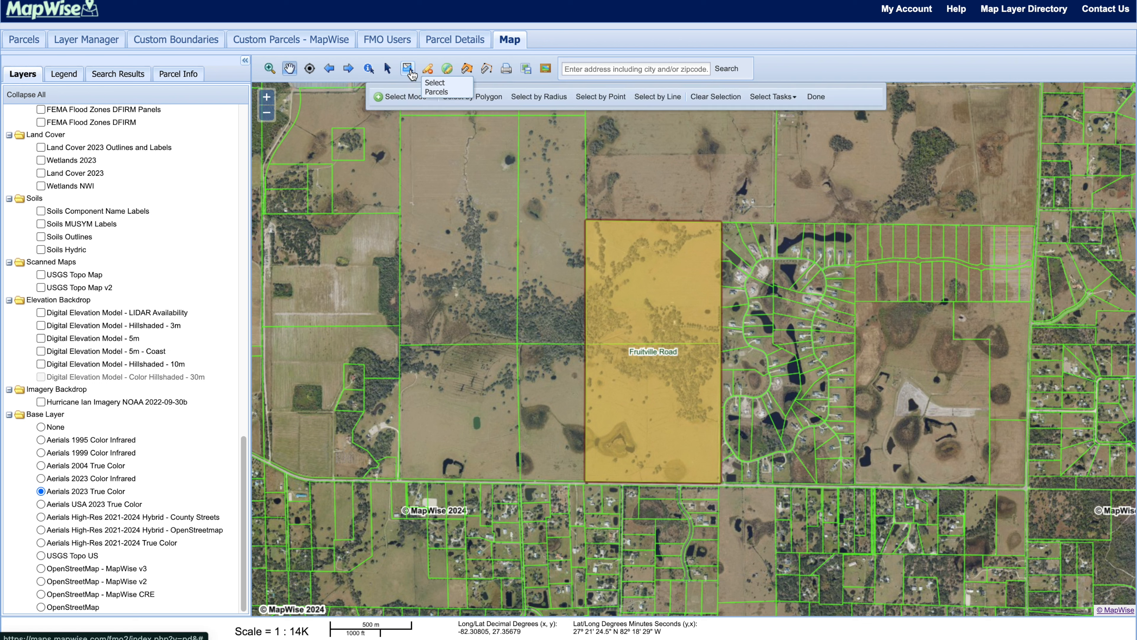
pyautogui.click(602, 99)
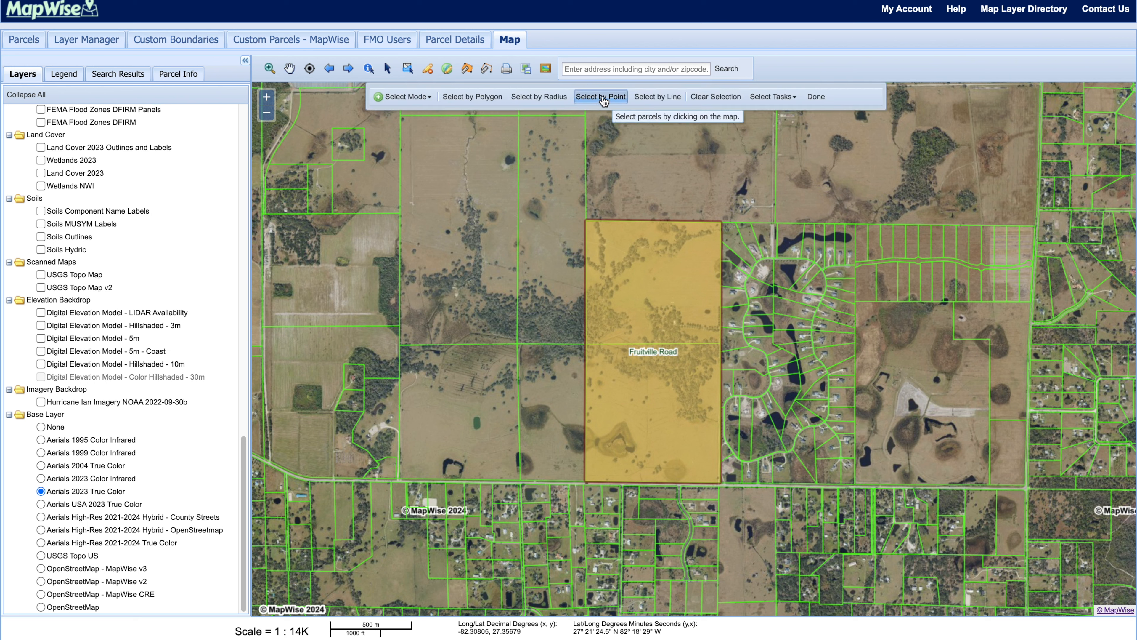
pyautogui.click(445, 238)
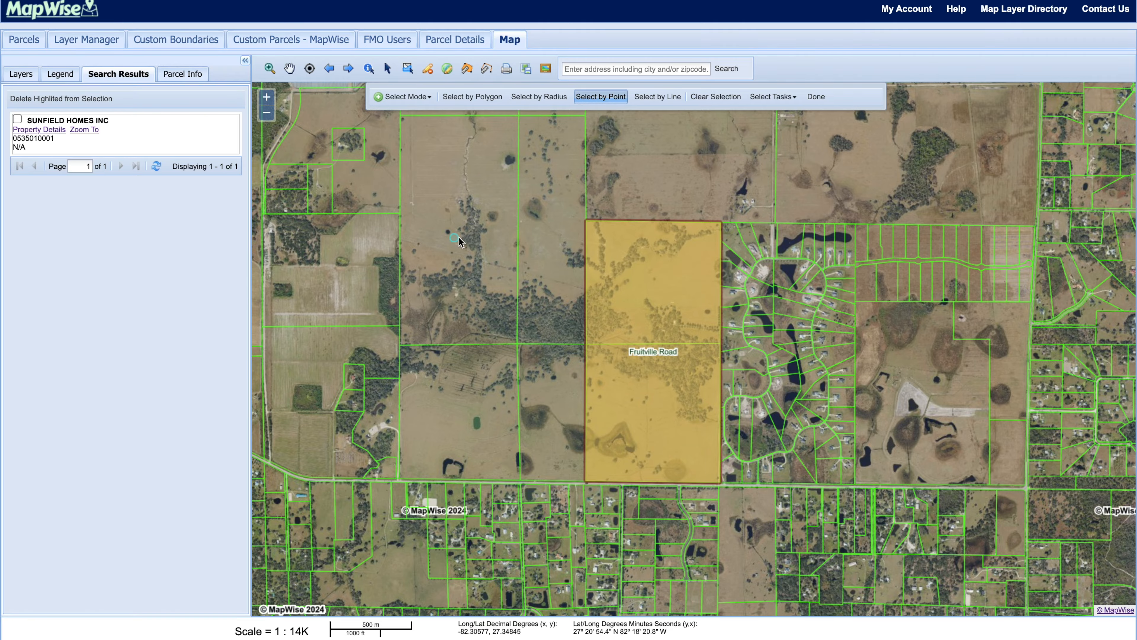
pyautogui.click(547, 242)
pyautogui.click(484, 405)
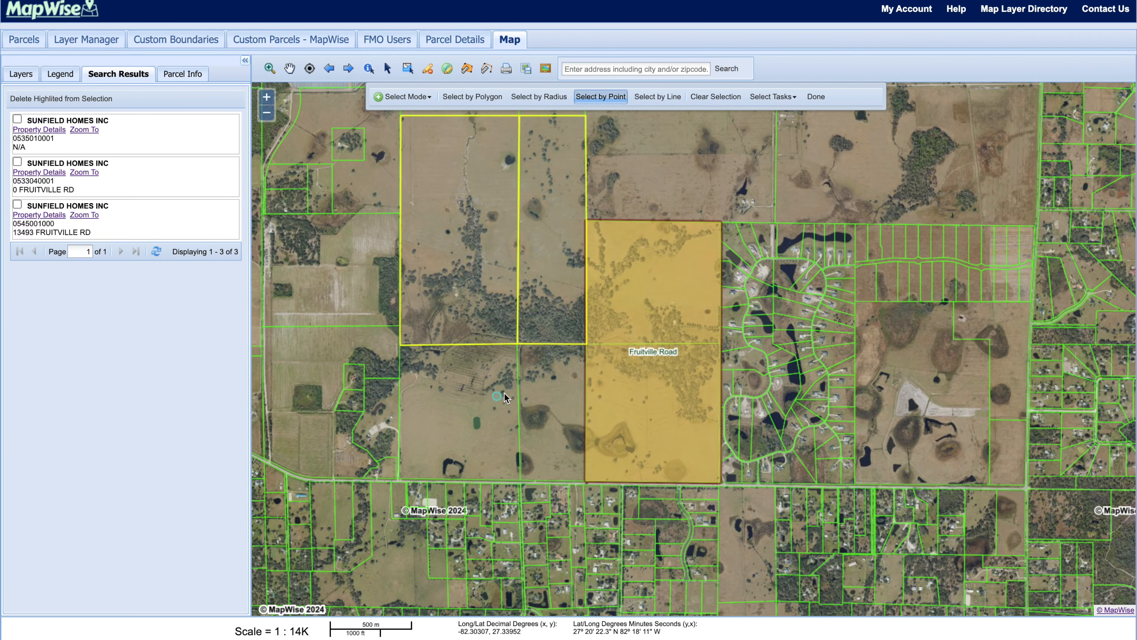
pyautogui.click(547, 380)
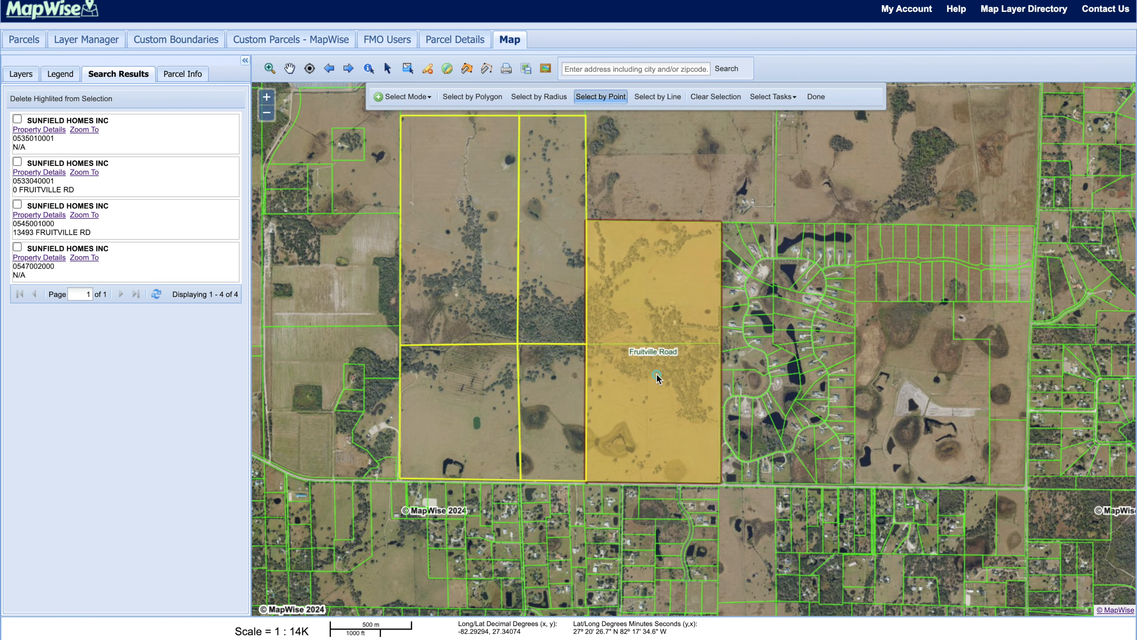
pyautogui.click(638, 305)
pyautogui.click(634, 388)
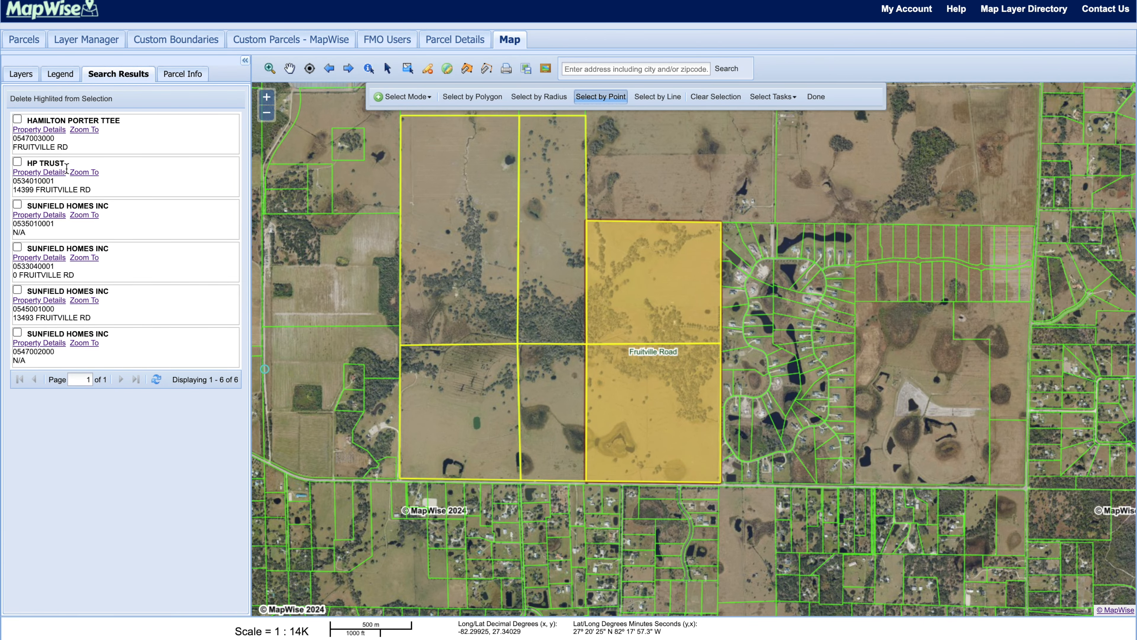
pyautogui.click(482, 263)
pyautogui.click(817, 97)
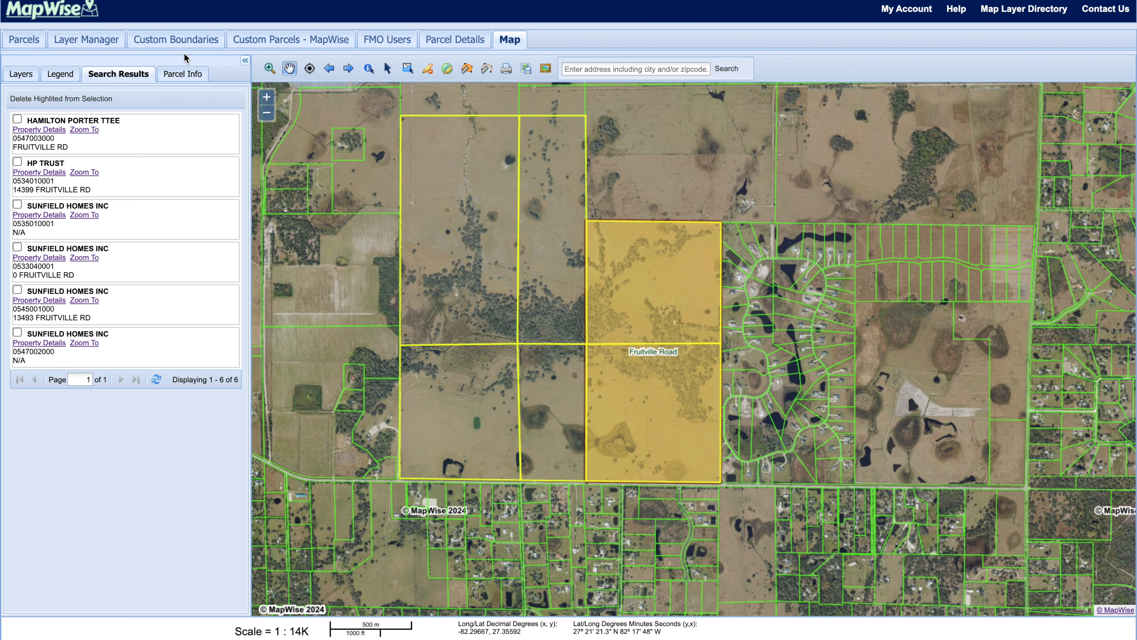
# - Search the custom boundaries for site name fruitville and open the Fruitville Road record for editing
pyautogui.click(163, 40)
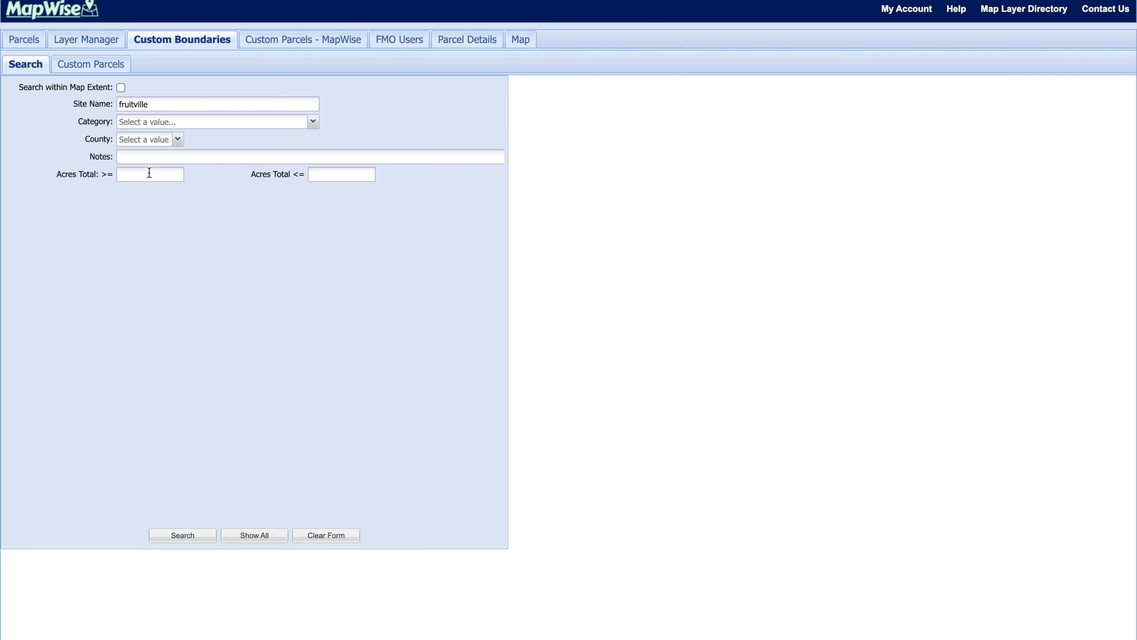
pyautogui.click(183, 537)
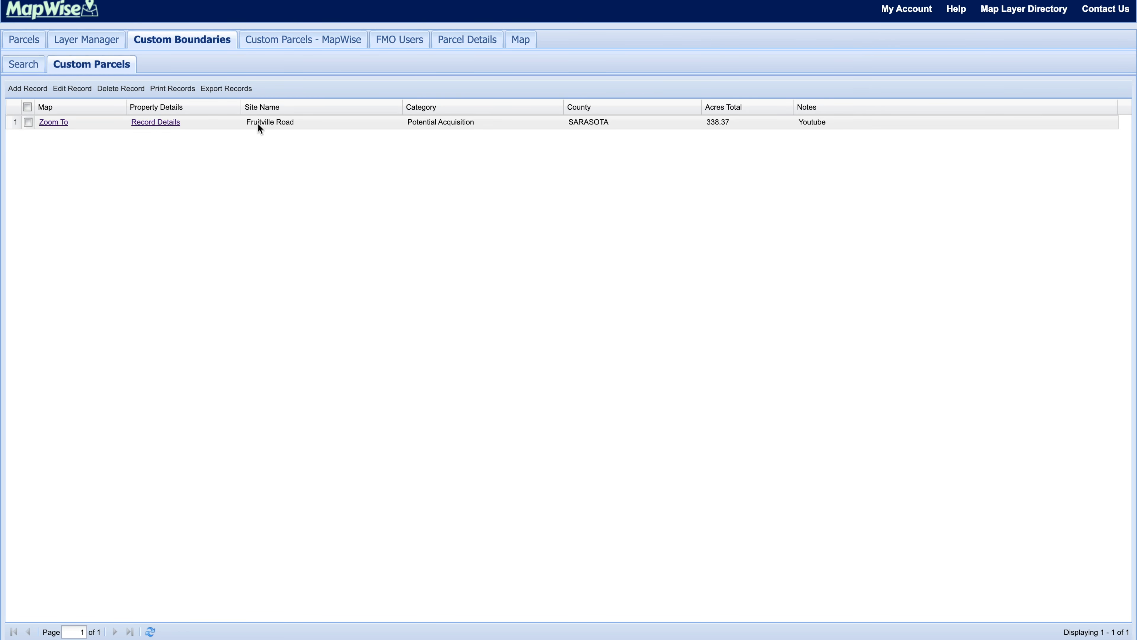
pyautogui.click(28, 122)
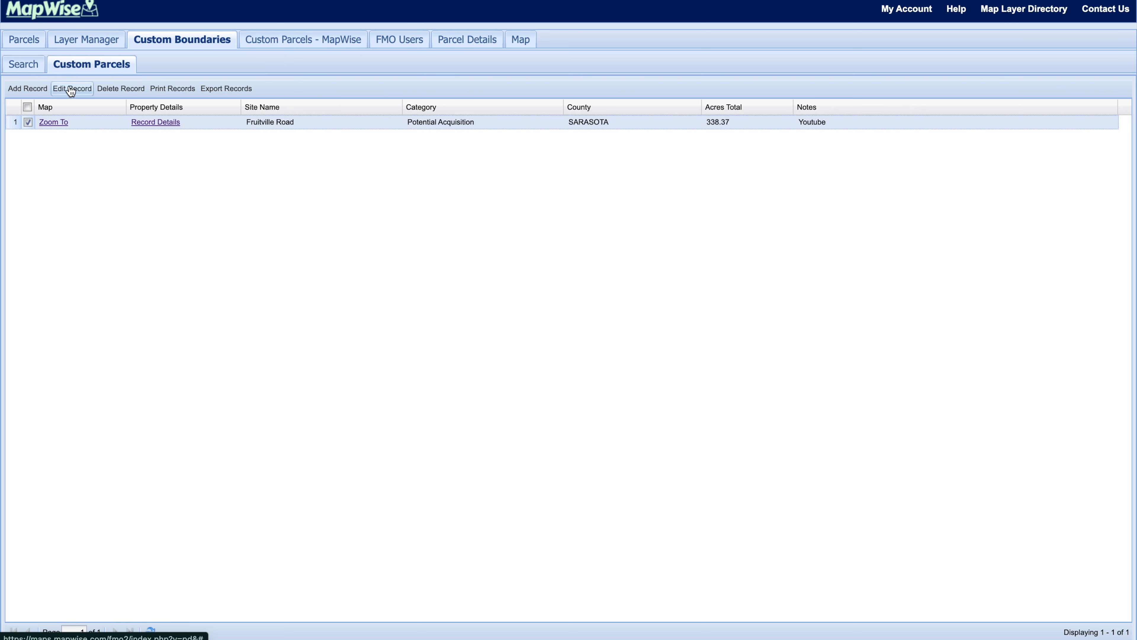
pyautogui.click(70, 89)
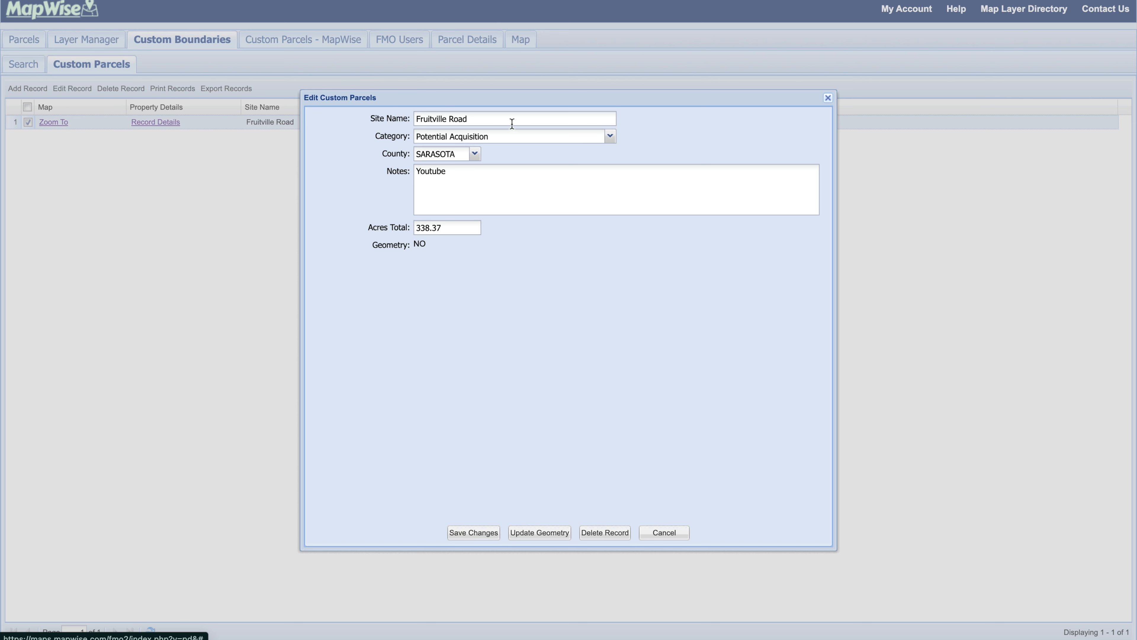
# - Update the Fruitville Road record's geometry by matching it to the selected parcels
pyautogui.click(518, 139)
pyautogui.click(518, 139)
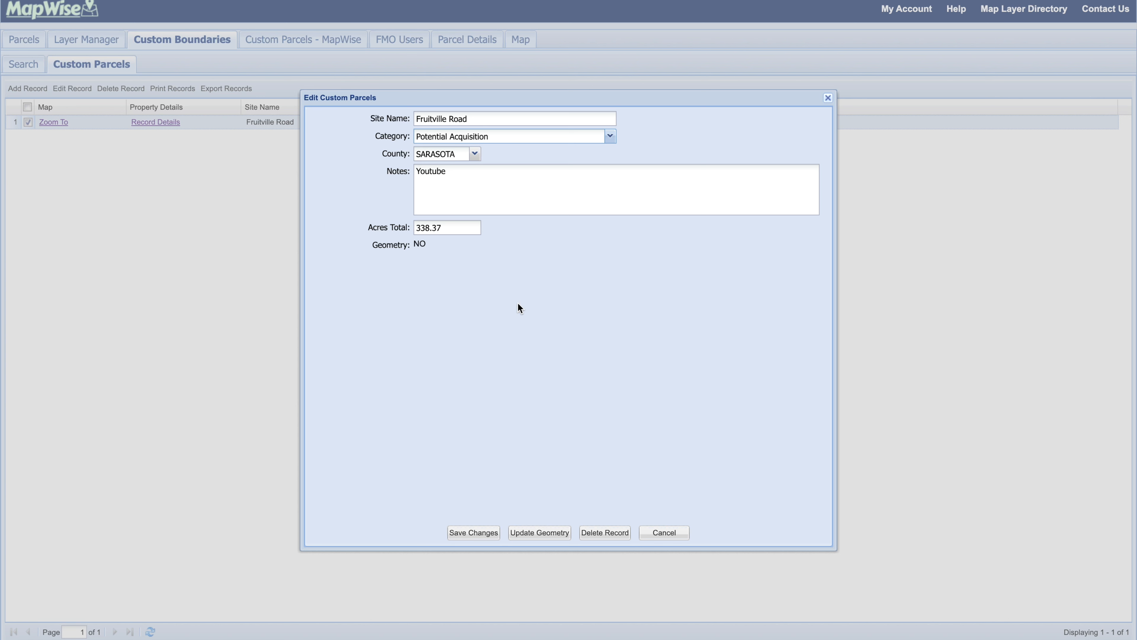
pyautogui.click(538, 537)
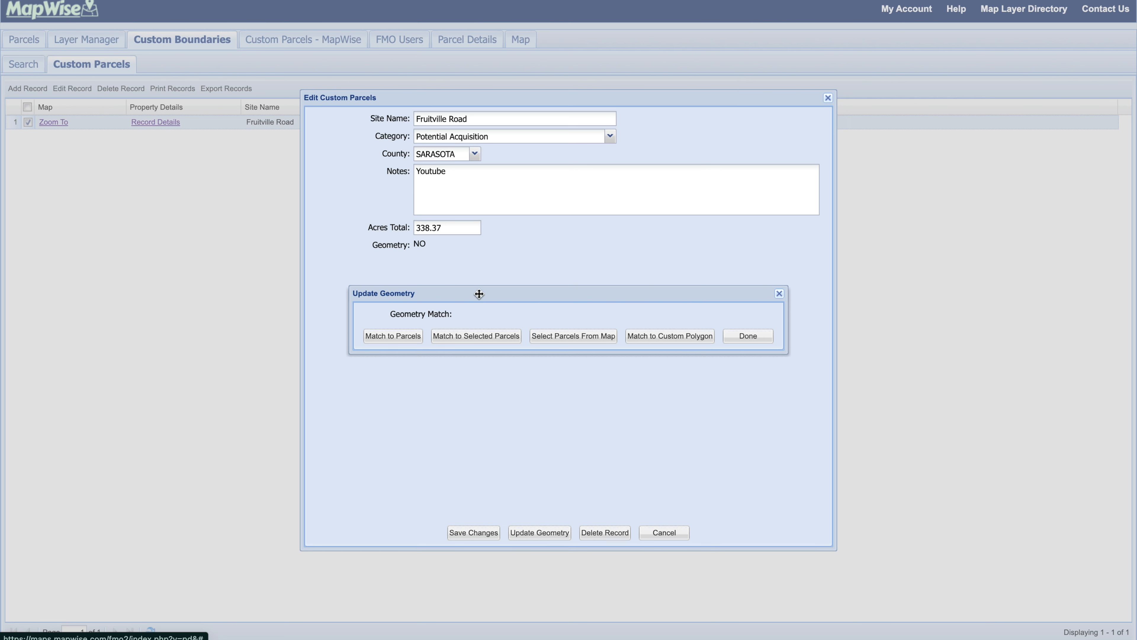
pyautogui.click(488, 336)
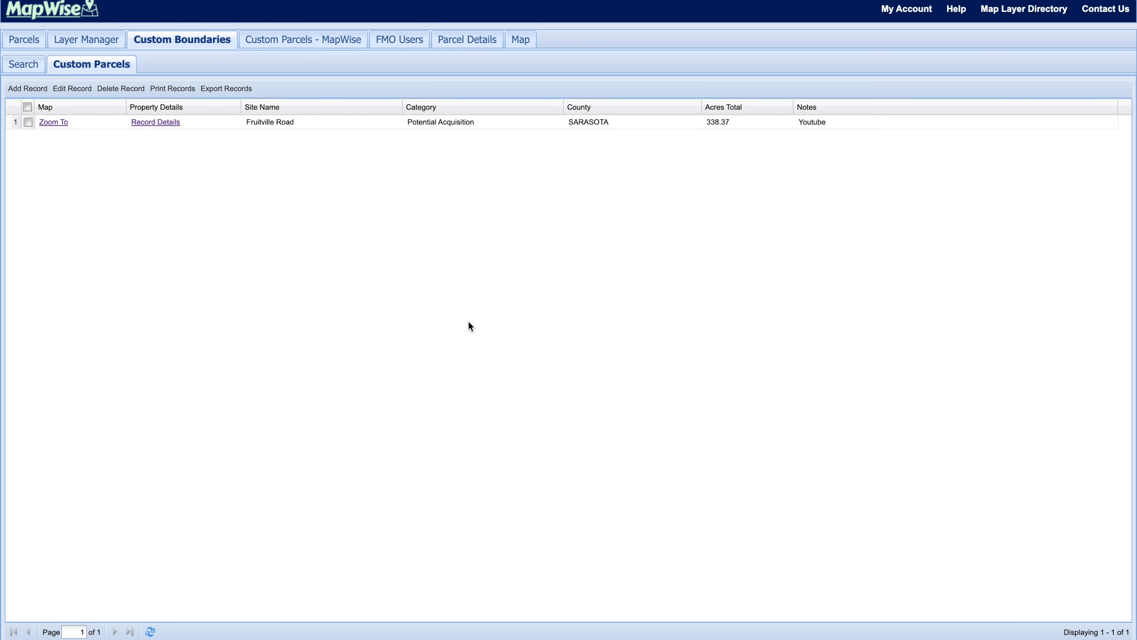
# - Zoom to the Fruitville Road record on the map and inspect its entire boundary
pyautogui.click(52, 123)
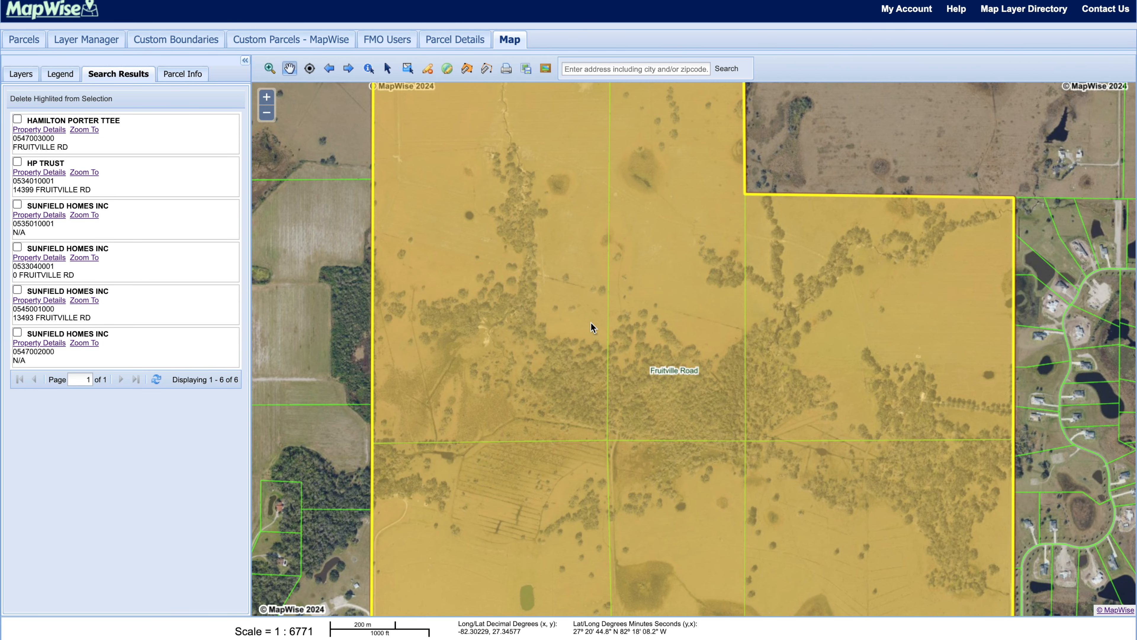
pyautogui.scroll(-1, 592, 323)
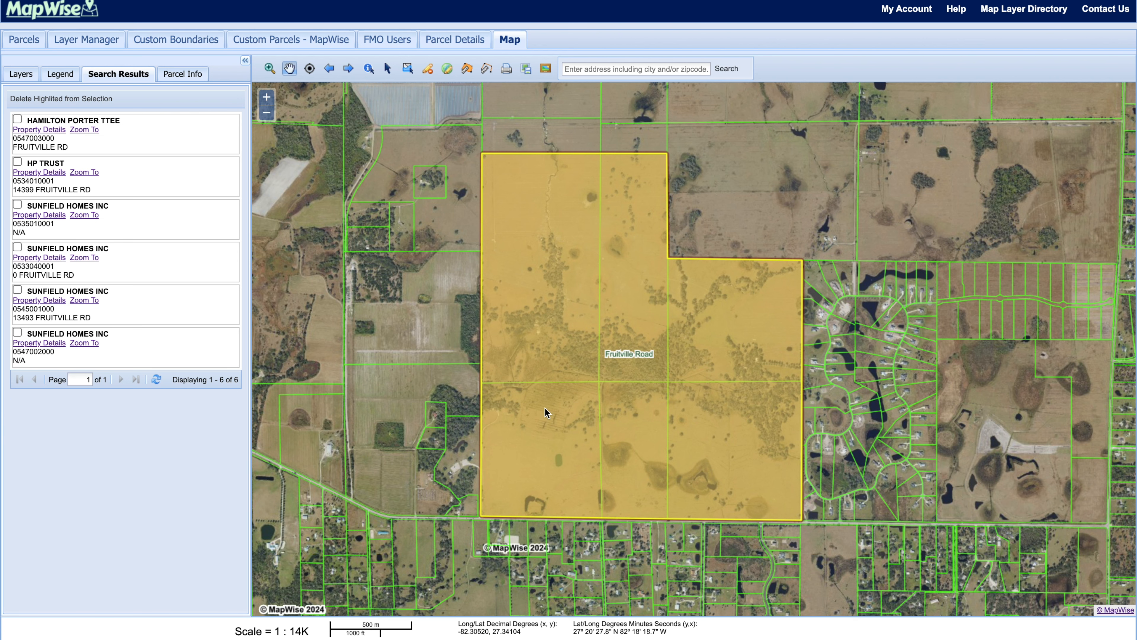
pyautogui.moveTo(543, 398); pyautogui.dragTo(506, 350)
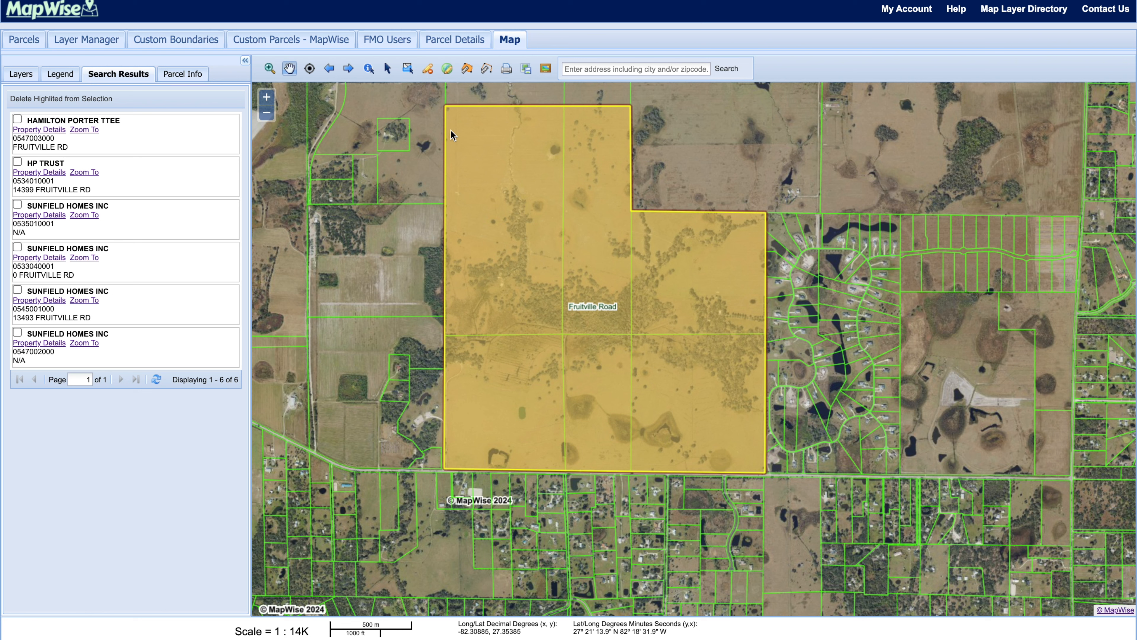
# - Add a drawing project named "fruitville project" to the Personal folder and load it
pyautogui.click(447, 68)
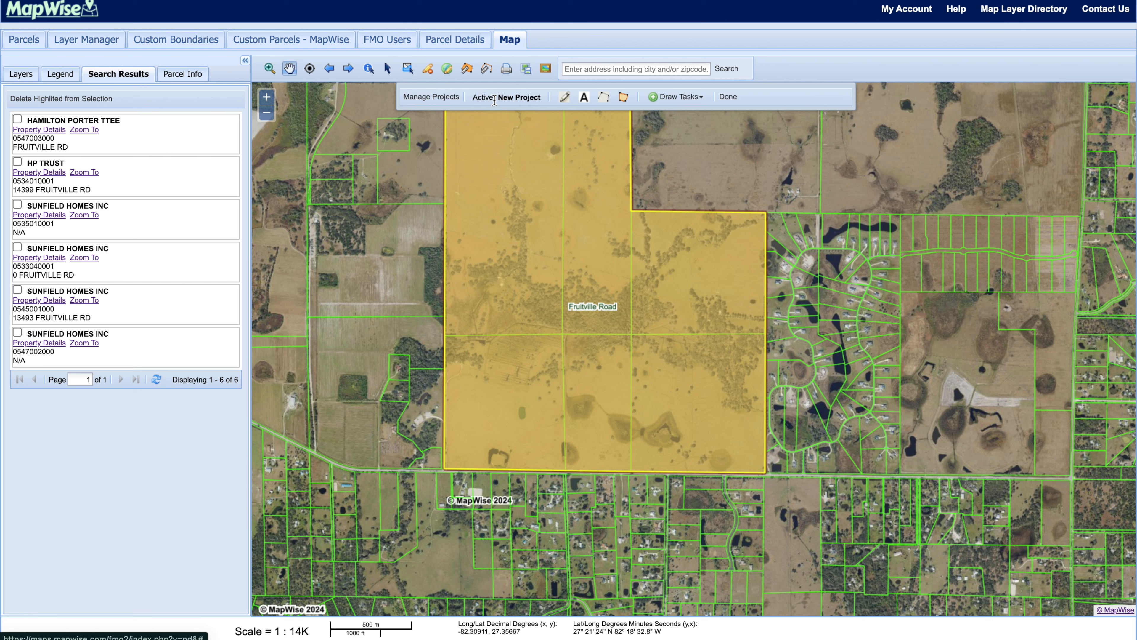
pyautogui.click(440, 99)
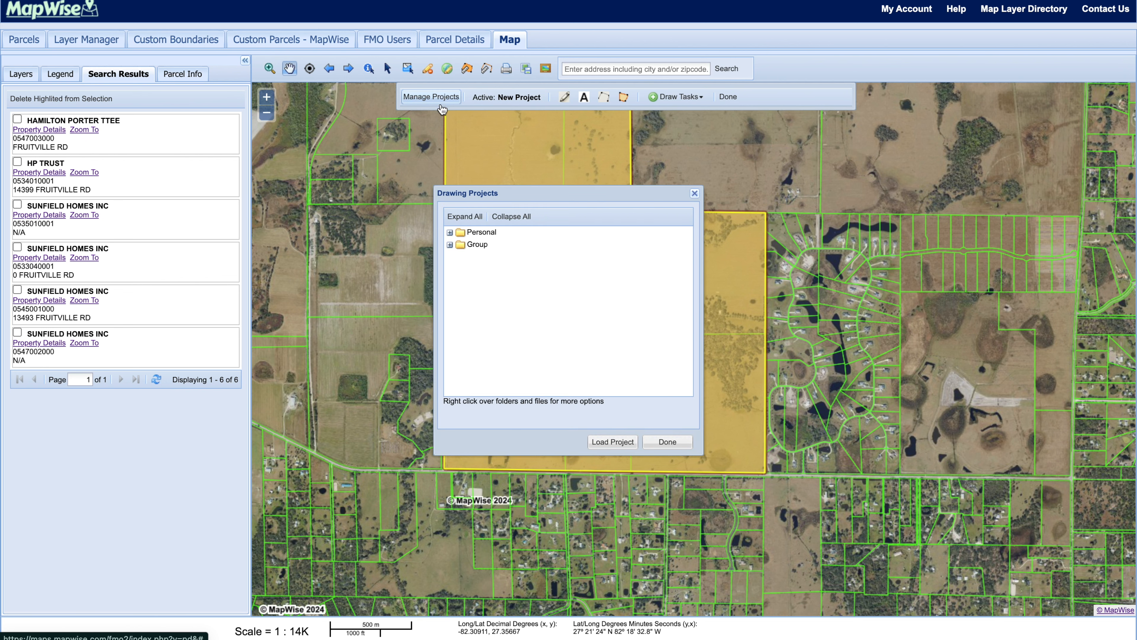
pyautogui.rightClick(509, 233)
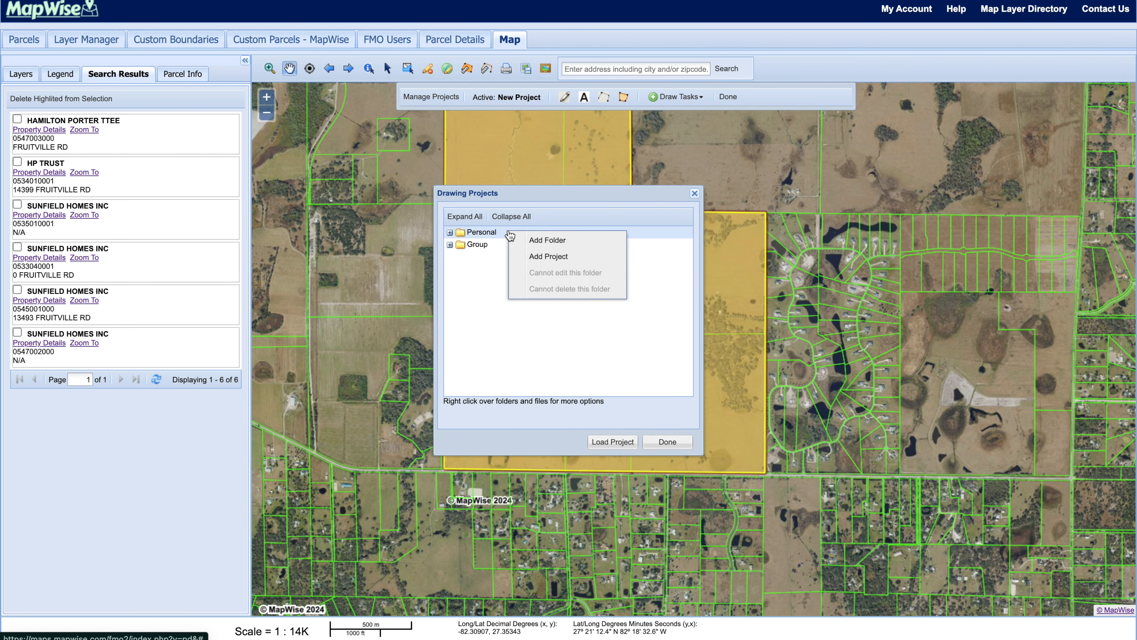
pyautogui.click(547, 258)
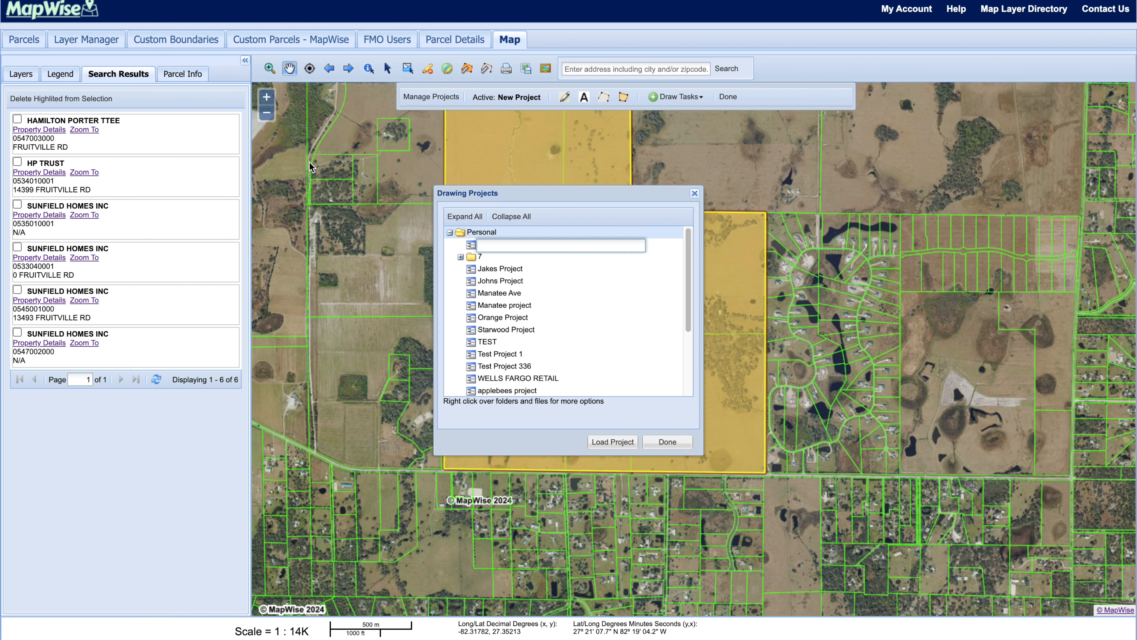
pyautogui.write('frutitville project')
pyautogui.click(605, 443)
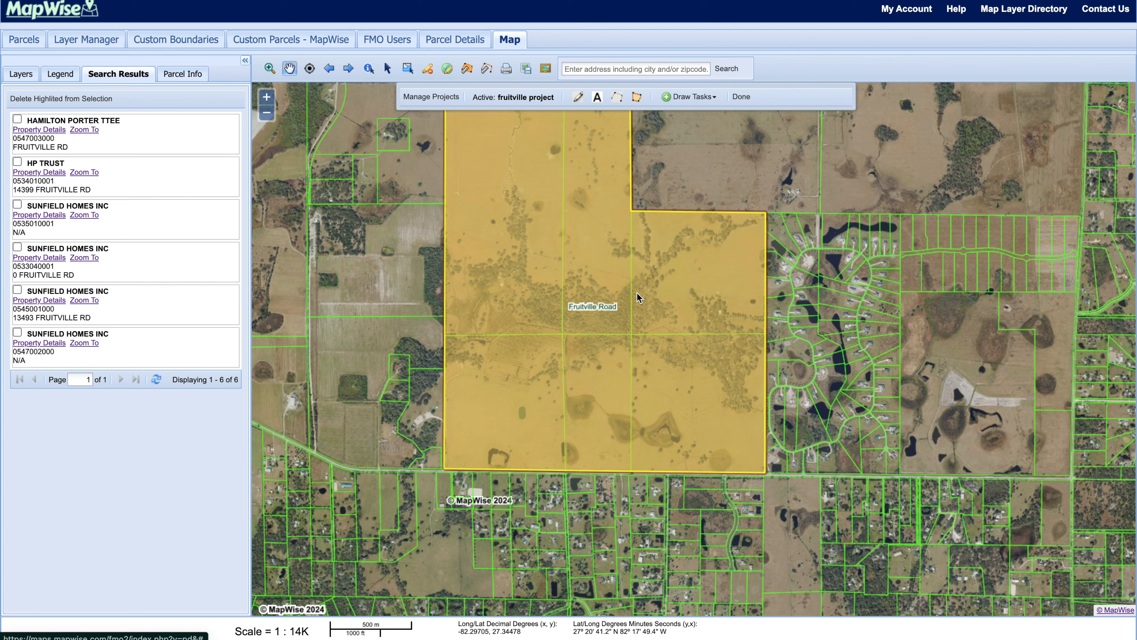
# - Draw a polygon following the Fruitville Road boundary but leaving out a strip along its southern edge
pyautogui.moveTo(658, 224); pyautogui.dragTo(645, 220)
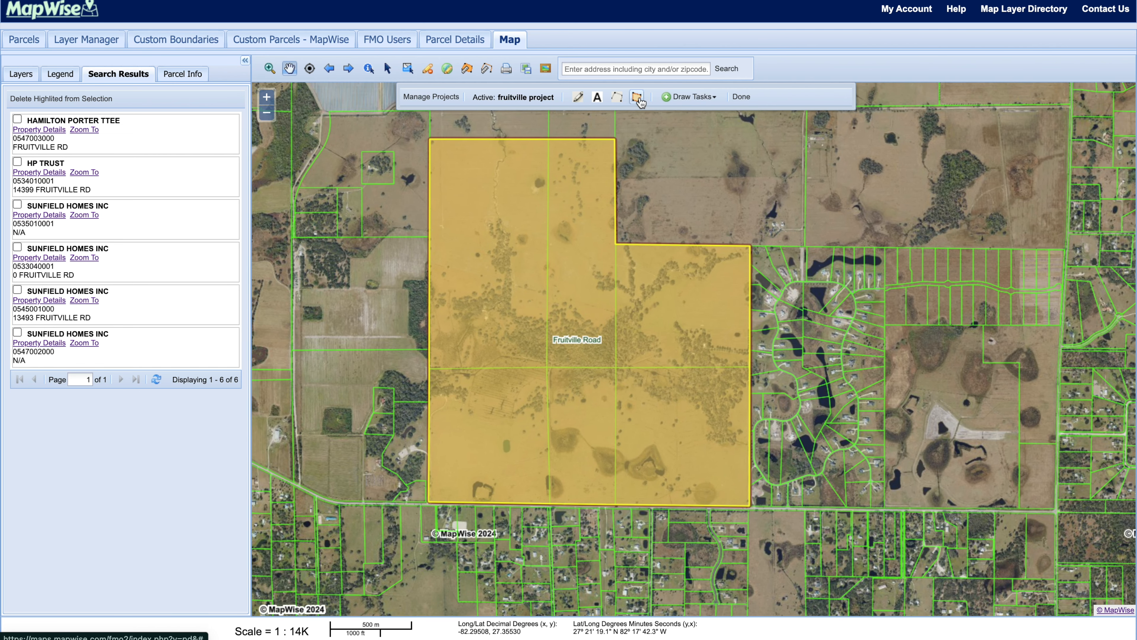
pyautogui.click(635, 97)
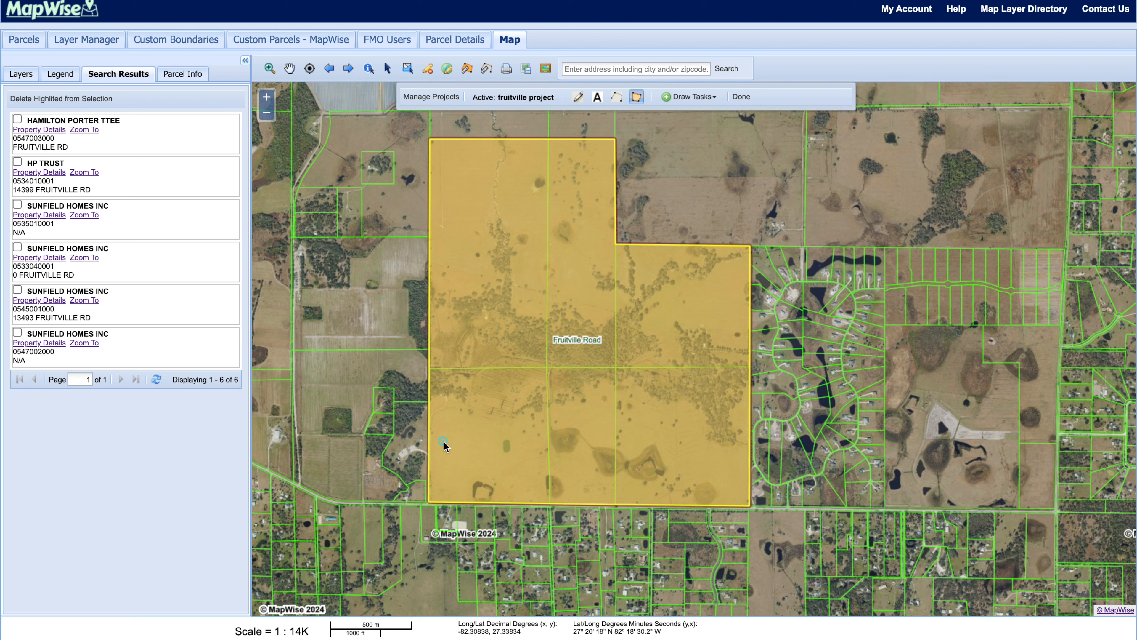
pyautogui.click(429, 457)
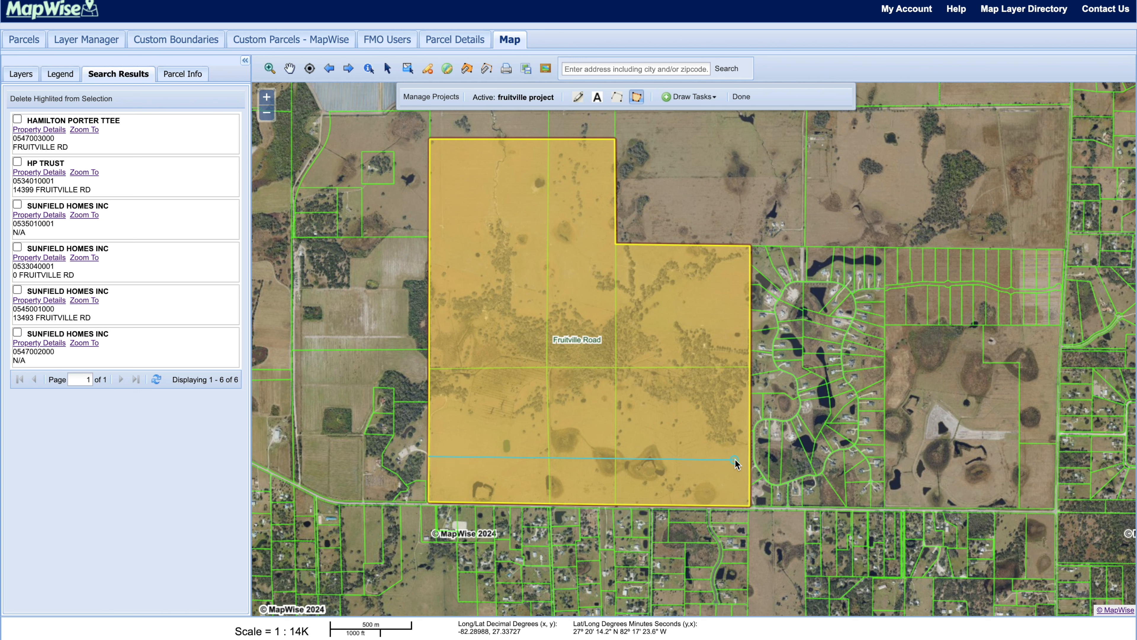
pyautogui.click(749, 457)
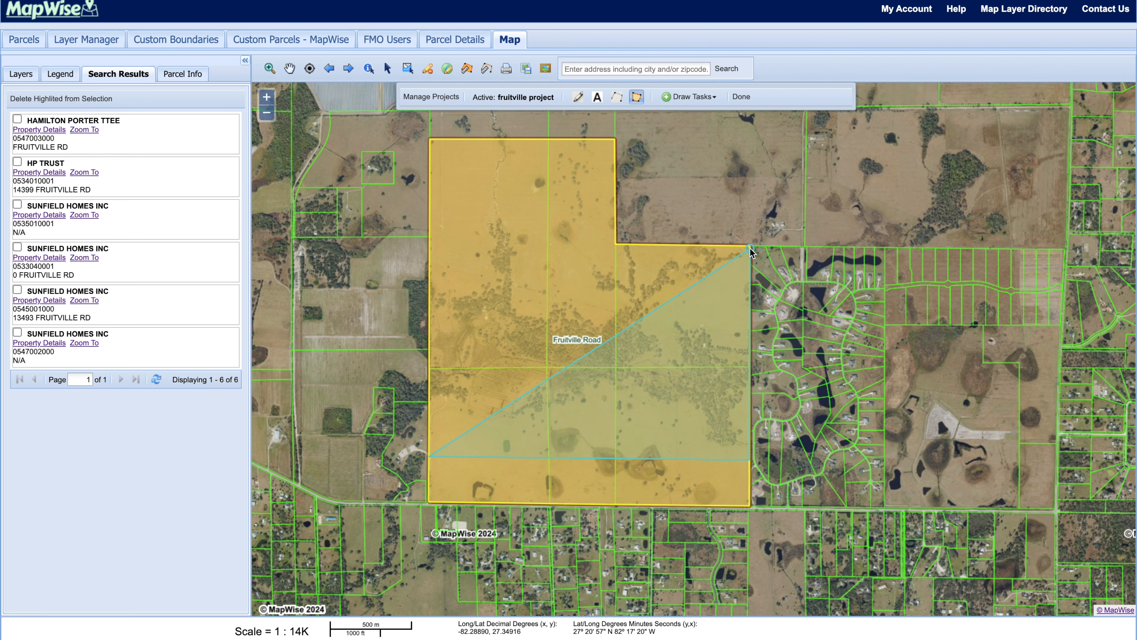
pyautogui.moveTo(665, 245); pyautogui.dragTo(429, 140)
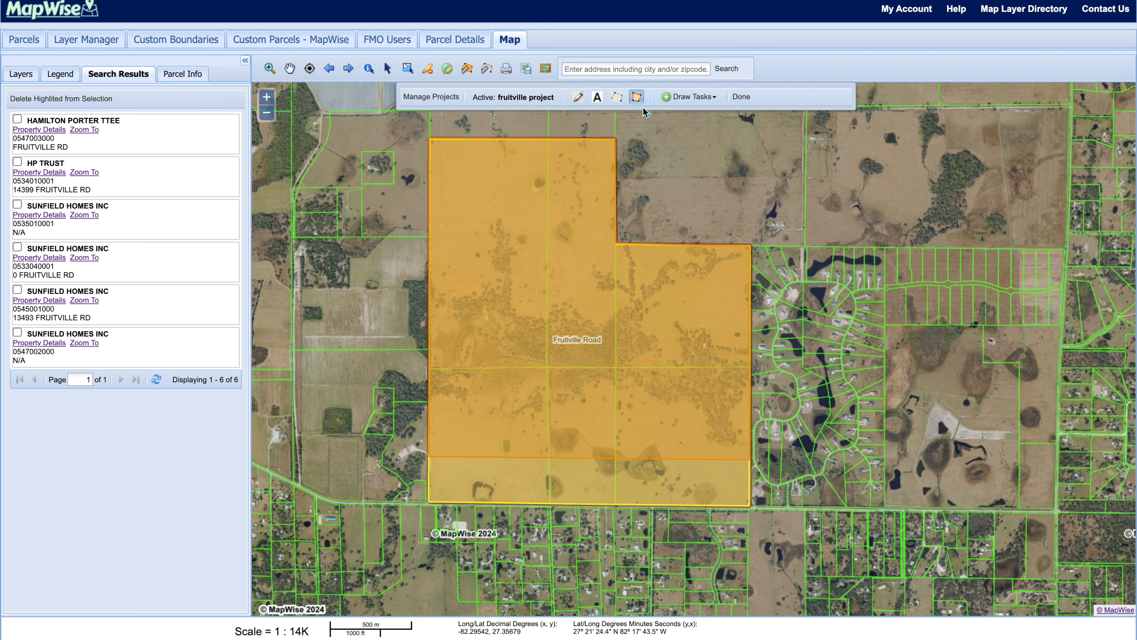
# - Set the drawn polygon's fill color to White and finish drawing
pyautogui.click(636, 97)
pyautogui.click(551, 277)
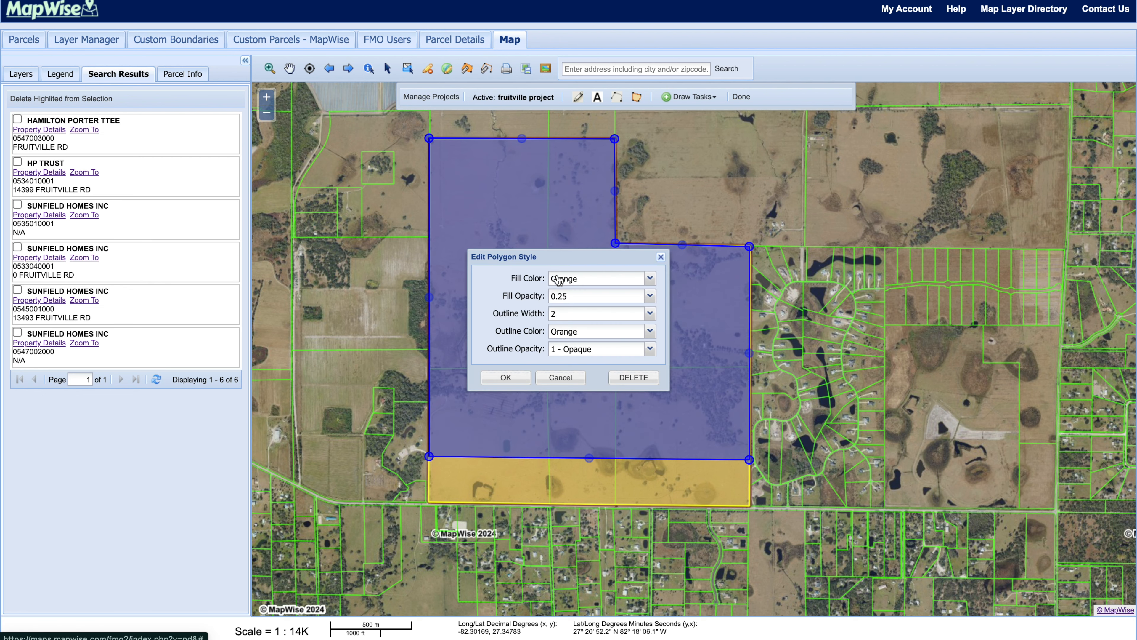
pyautogui.click(582, 279)
pyautogui.click(576, 375)
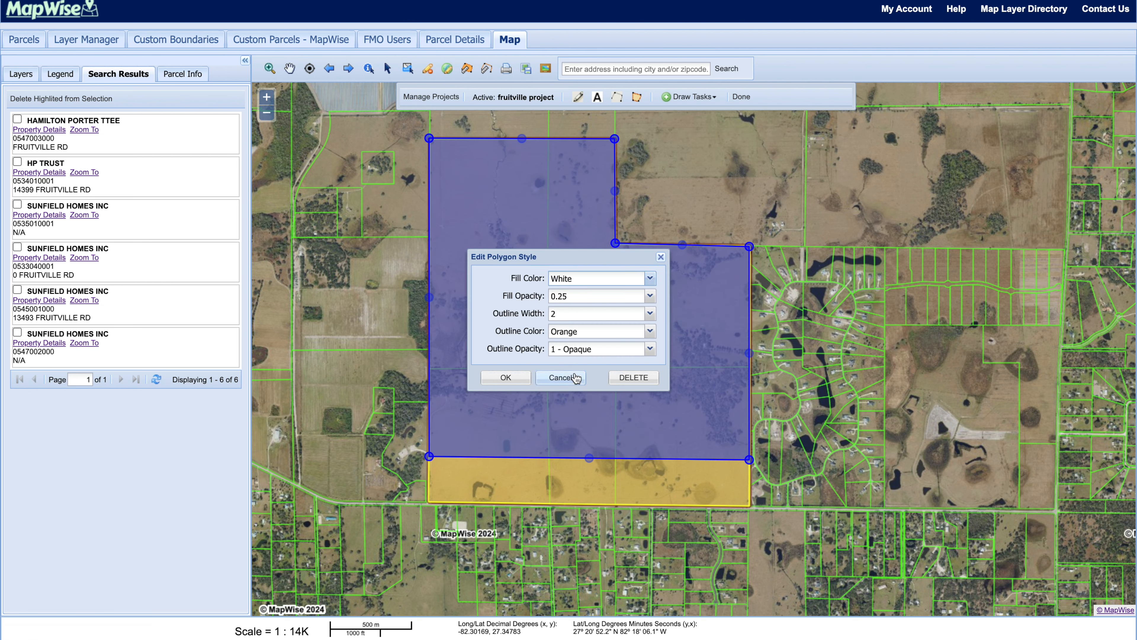
pyautogui.click(513, 379)
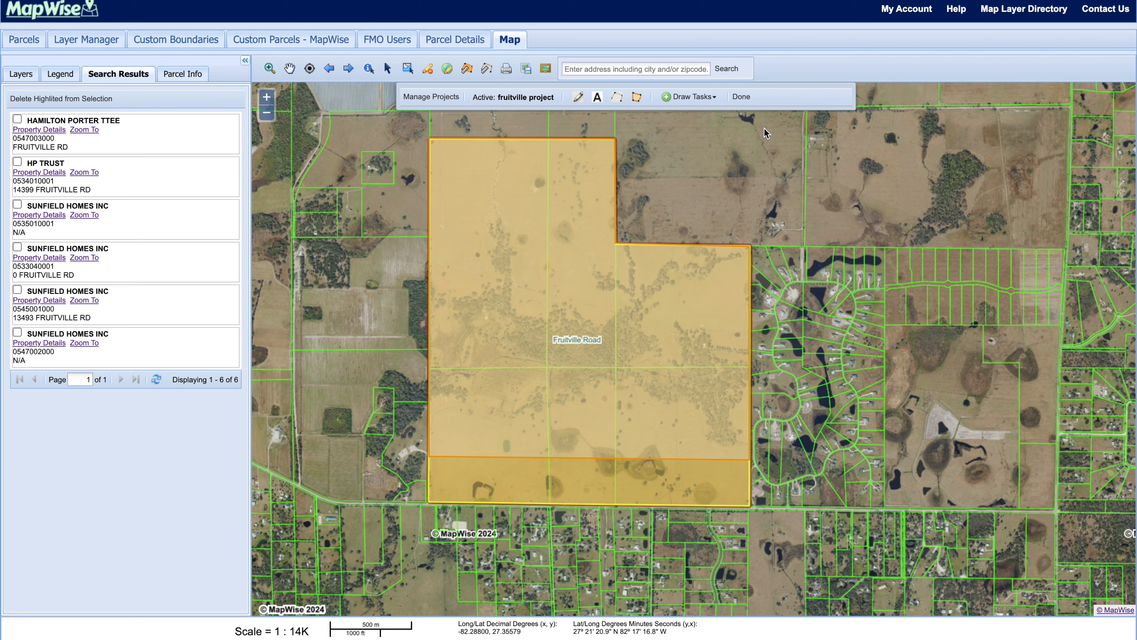
pyautogui.click(742, 97)
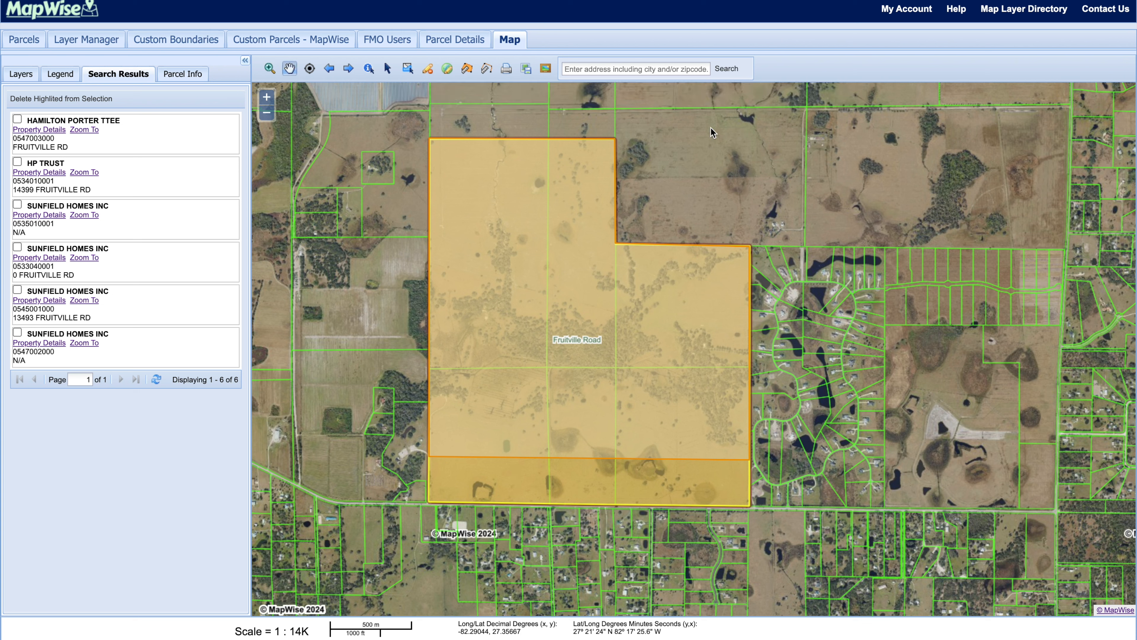
# - Update the Fruitville Road custom boundary record's geometry by matching it to the custom polygon from "fruitville project"
pyautogui.click(177, 41)
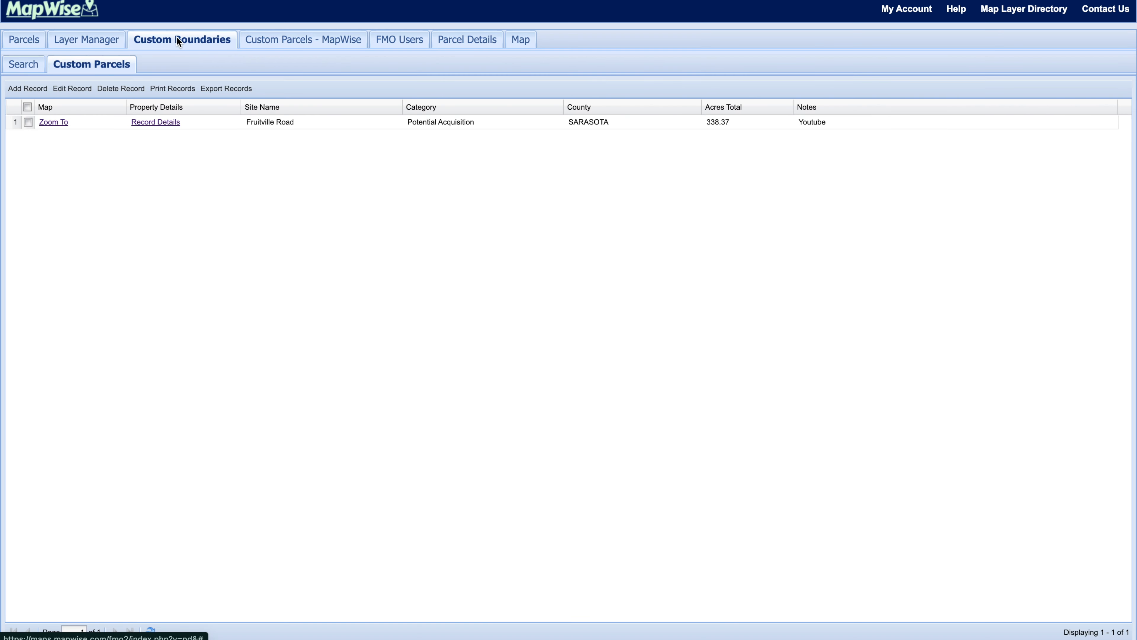
pyautogui.click(27, 122)
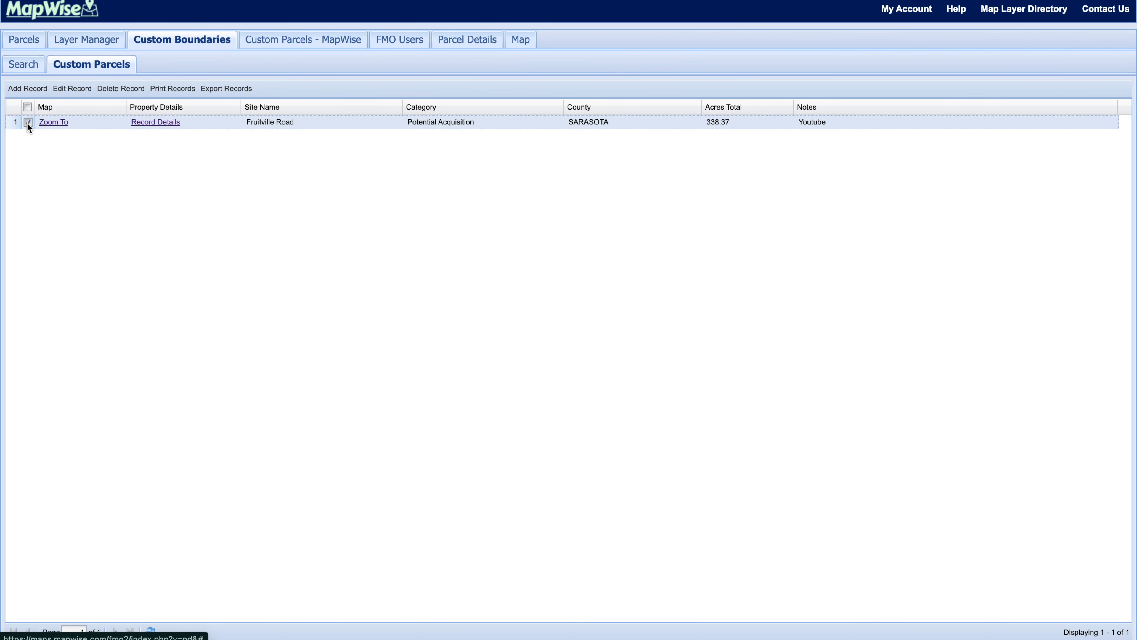
pyautogui.click(84, 89)
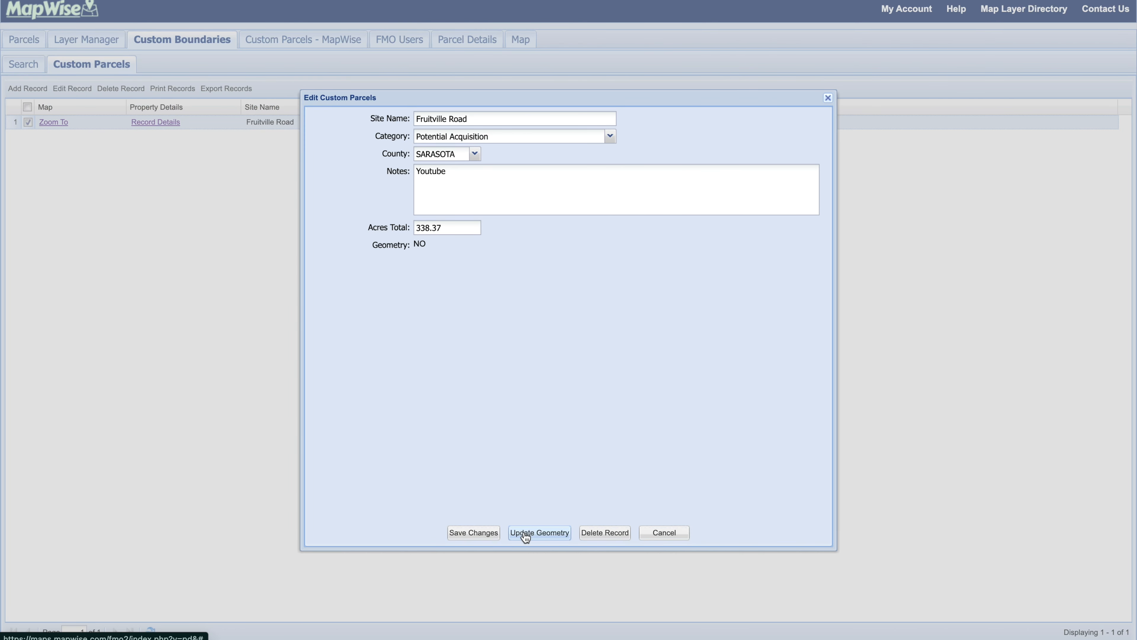
pyautogui.click(526, 534)
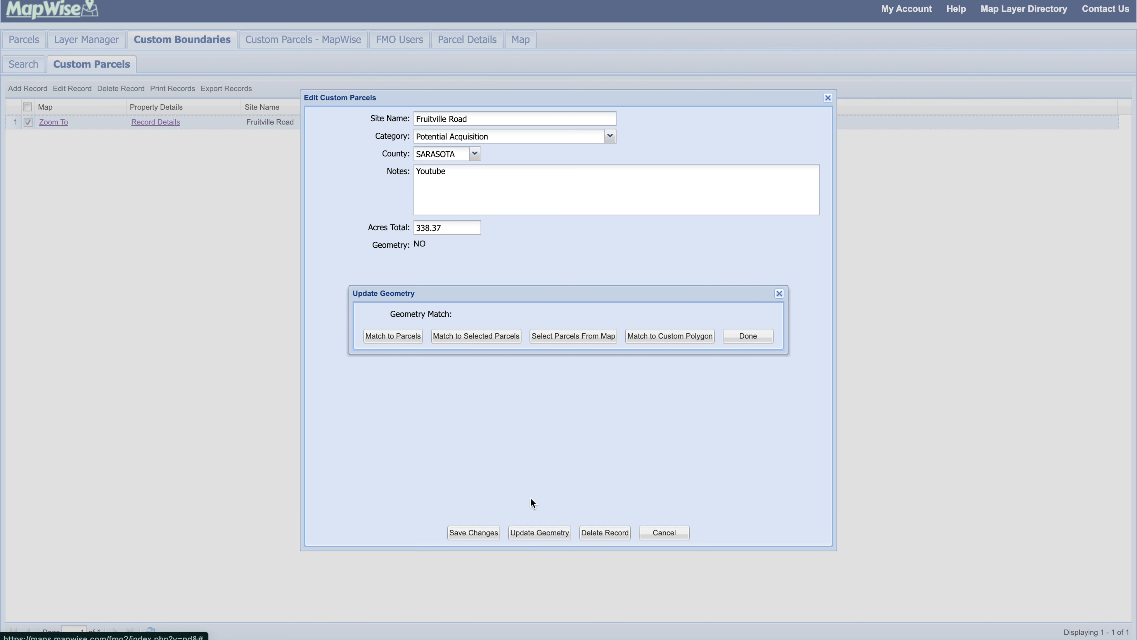
pyautogui.click(653, 340)
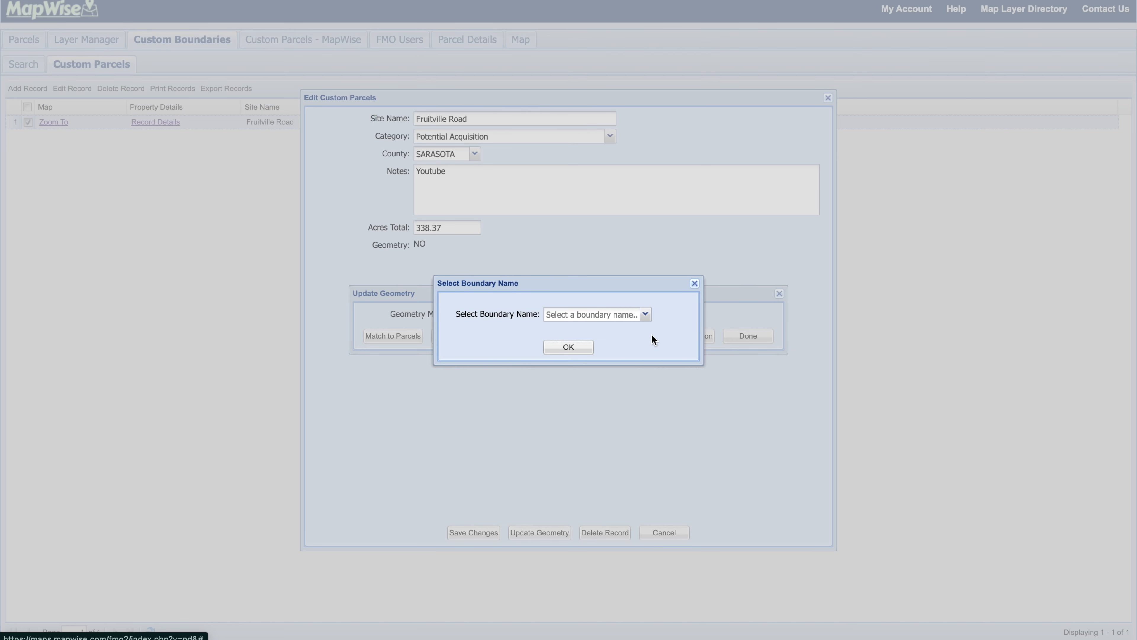
pyautogui.click(646, 315)
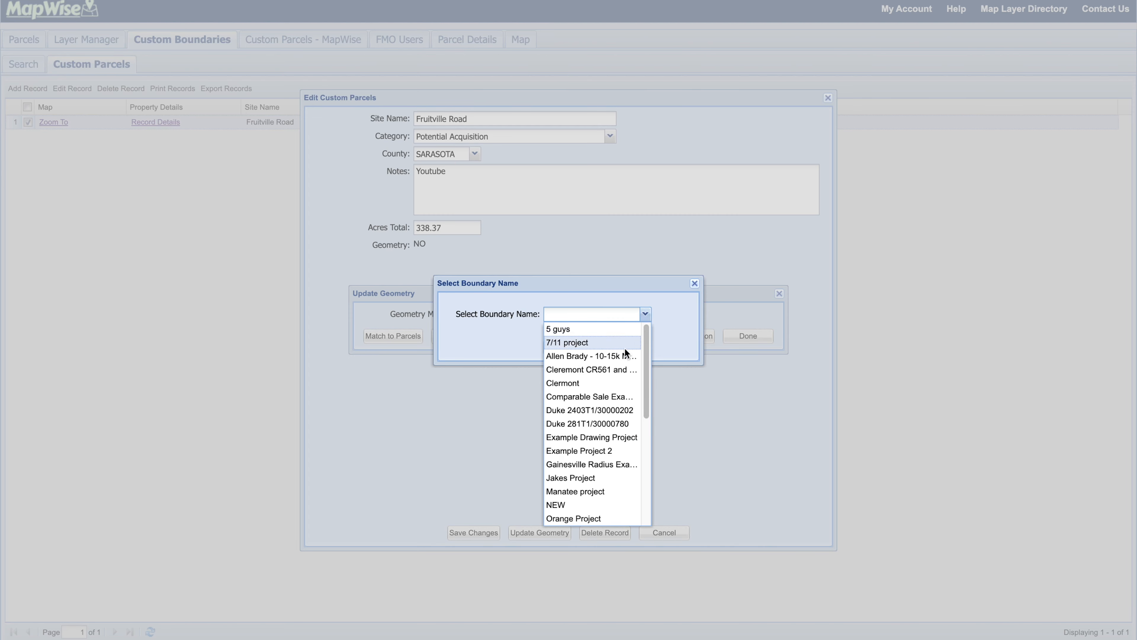
pyautogui.scroll(-3, 598, 453)
pyautogui.scroll(-5, 598, 453)
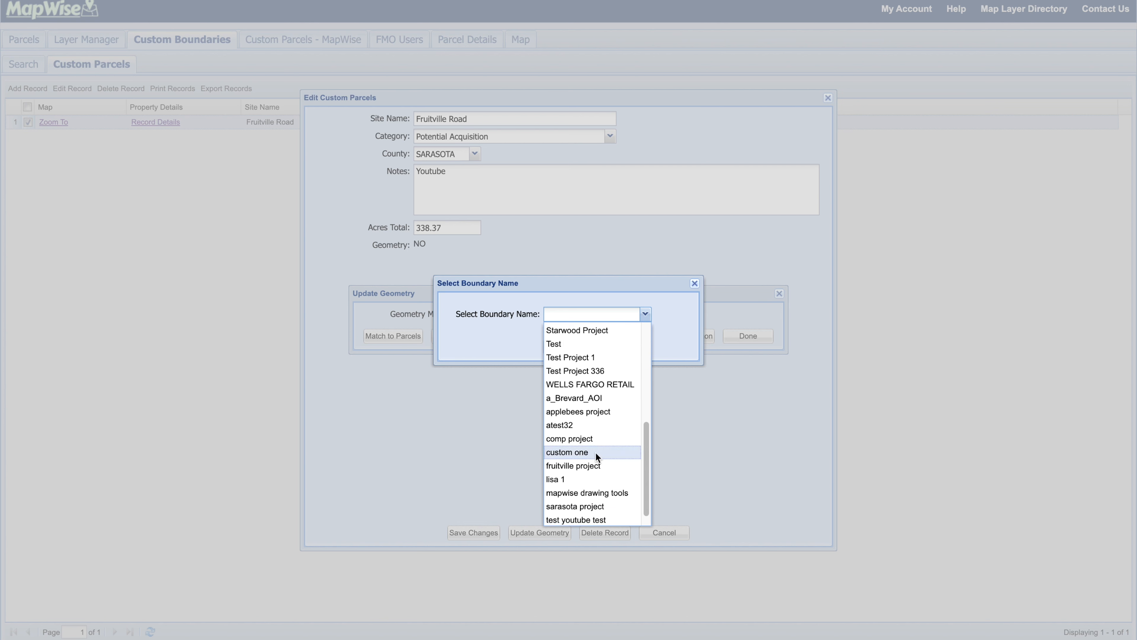
pyautogui.click(588, 465)
pyautogui.click(577, 352)
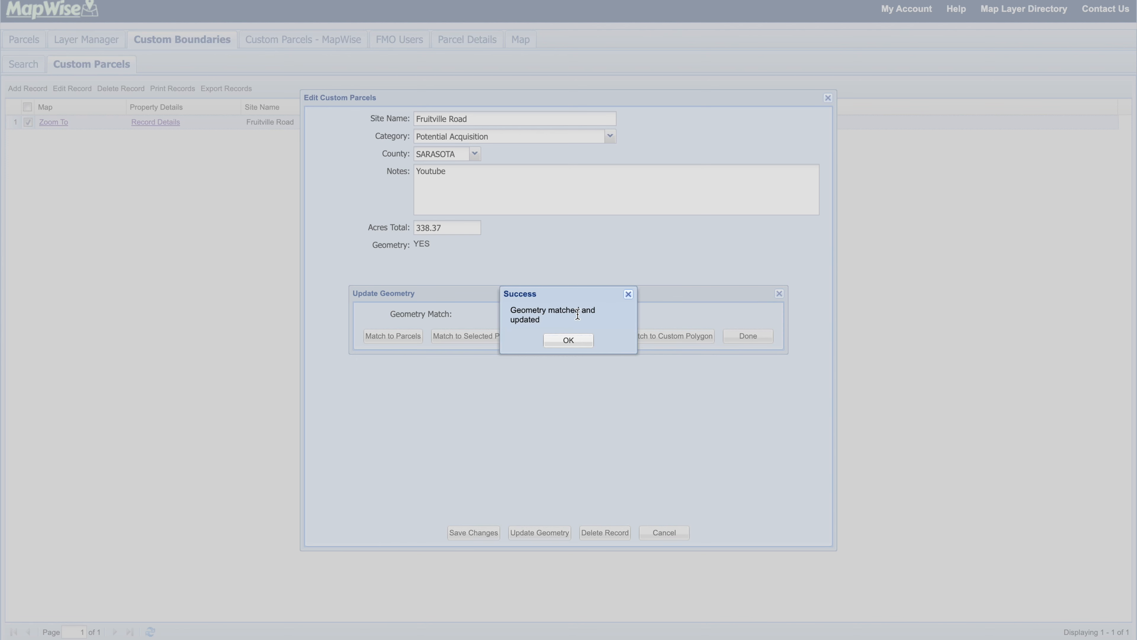
pyautogui.click(569, 343)
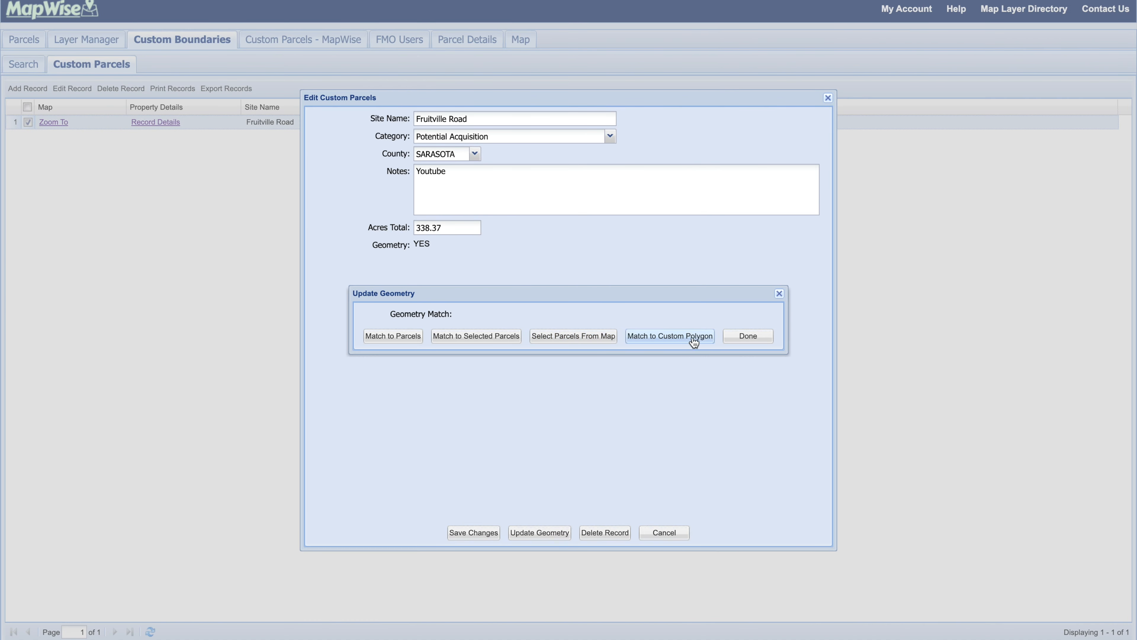
# - Finish the geometry update and save the changes to the Fruitville Road record
pyautogui.click(747, 339)
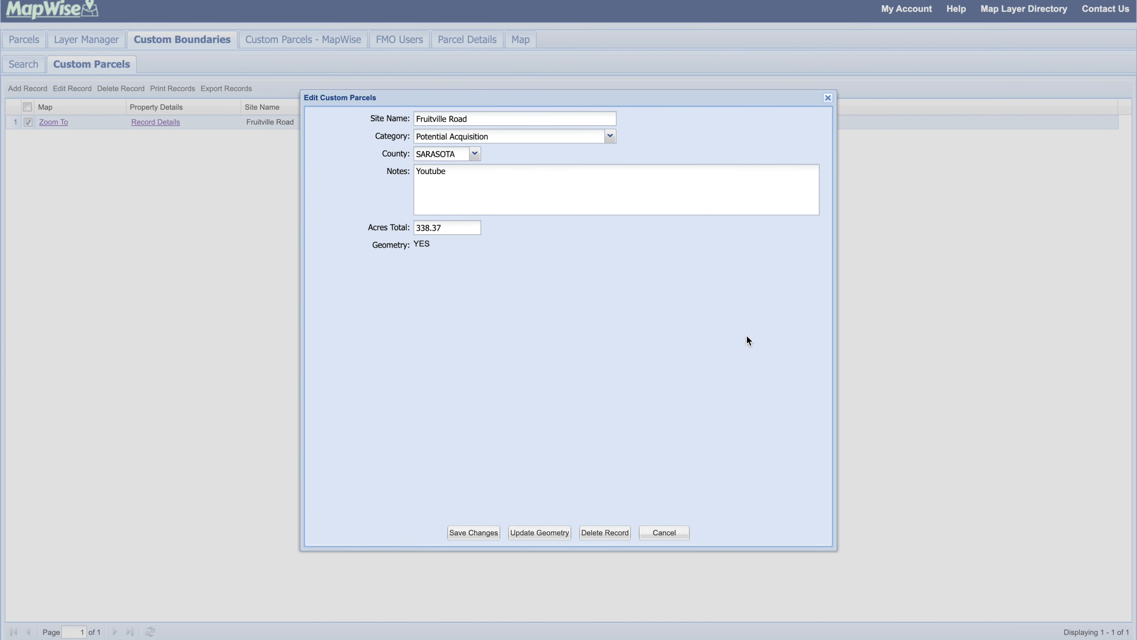
pyautogui.click(477, 534)
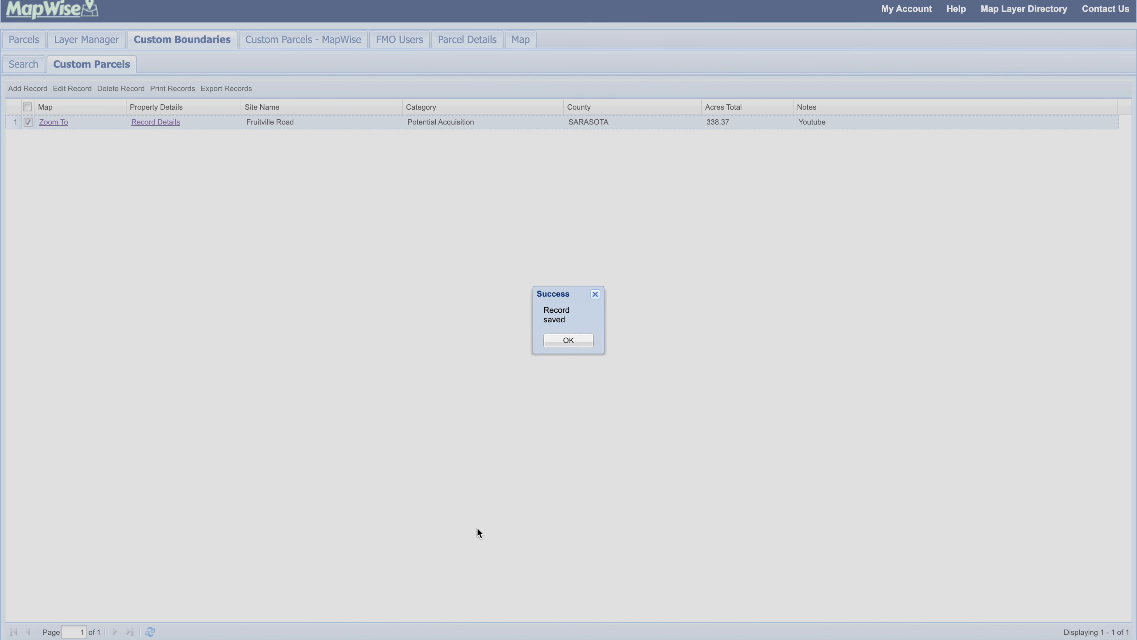
pyautogui.click(569, 343)
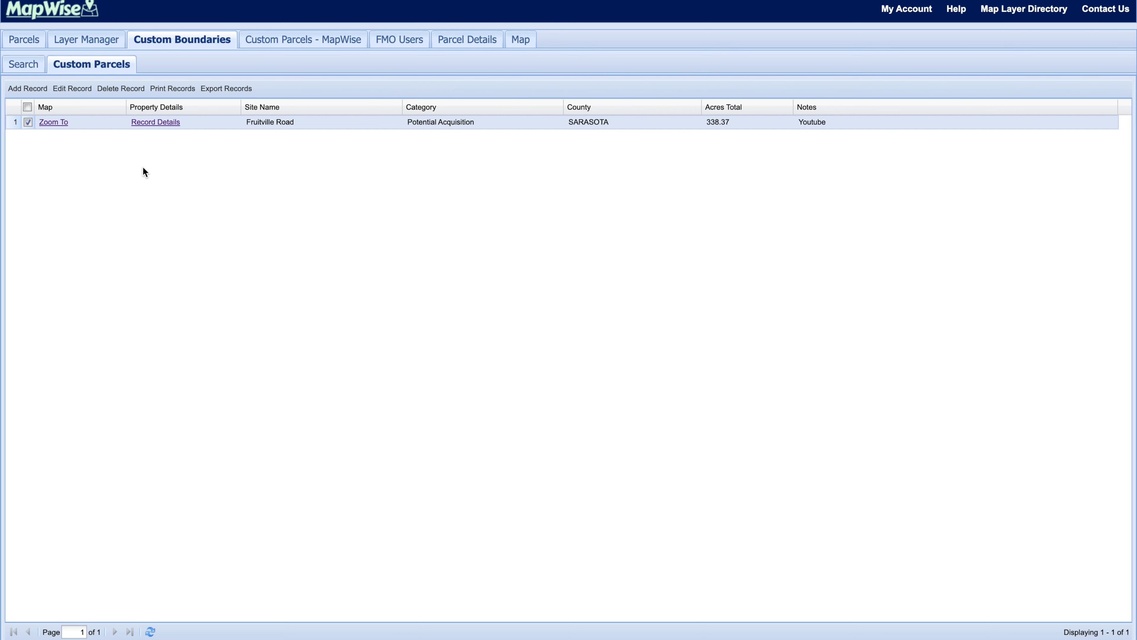
# - Zoom to the Fruitville Road record to inspect its whole boundary on the map, and clear the parcel selection
pyautogui.click(62, 122)
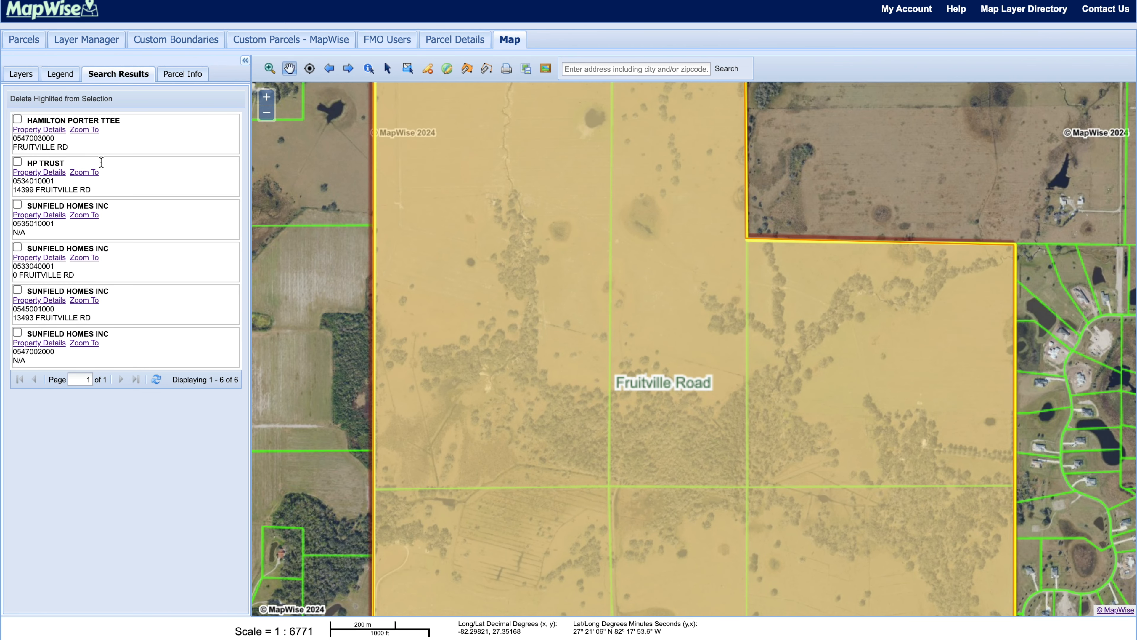
pyautogui.scroll(-1, 621, 330)
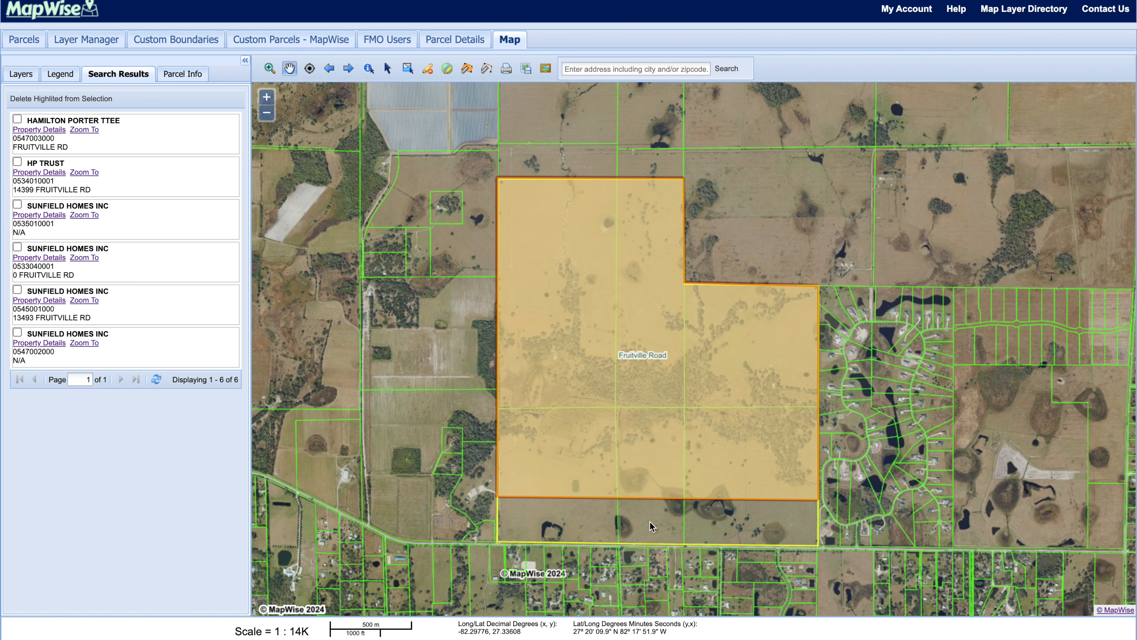
pyautogui.click(428, 70)
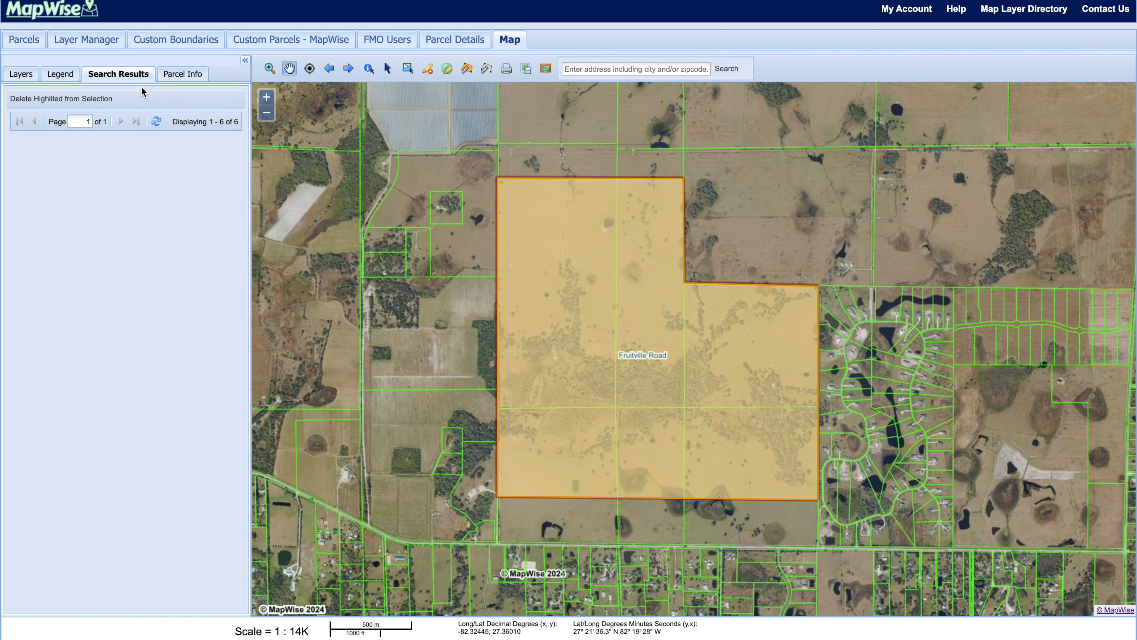
# - Turn off the Polygon Drawings, Line Drawings, Point Drawings and Label Drawings layers under Custom Layers
pyautogui.click(32, 74)
pyautogui.scroll(10, 28, 503)
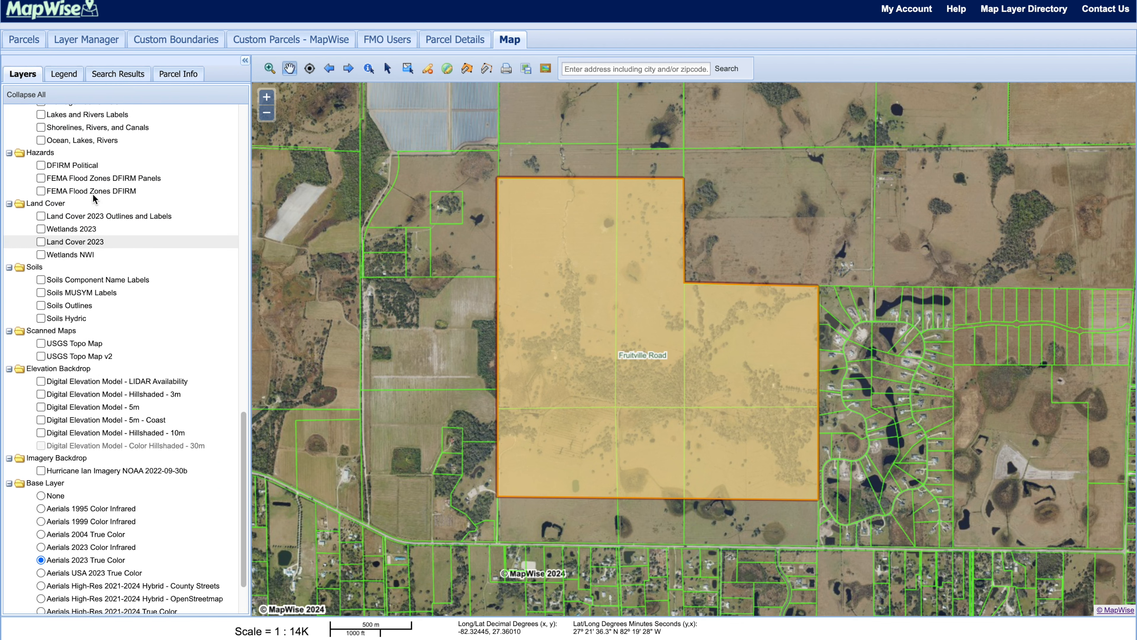
pyautogui.click(40, 392)
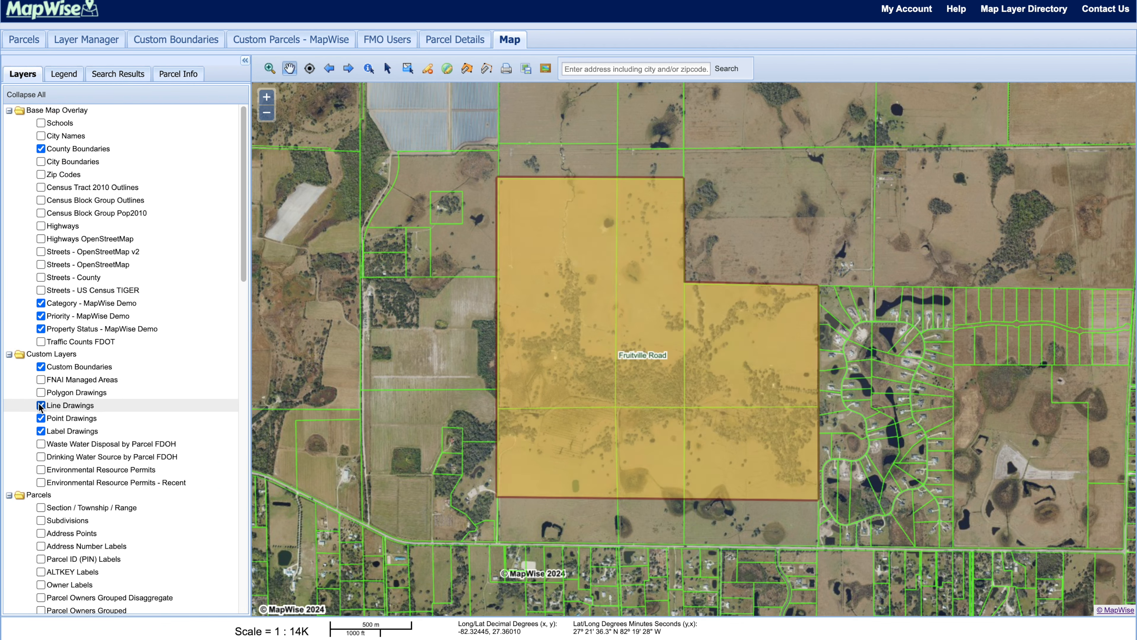
pyautogui.click(40, 404)
pyautogui.click(41, 418)
pyautogui.click(41, 431)
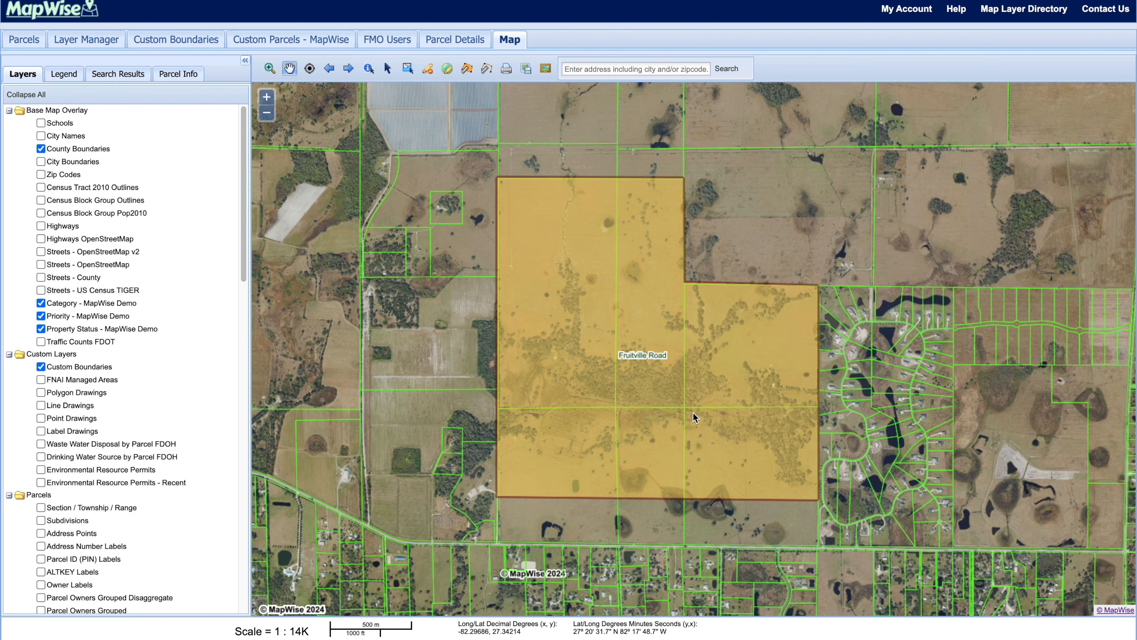
pyautogui.moveTo(696, 418); pyautogui.dragTo(686, 419)
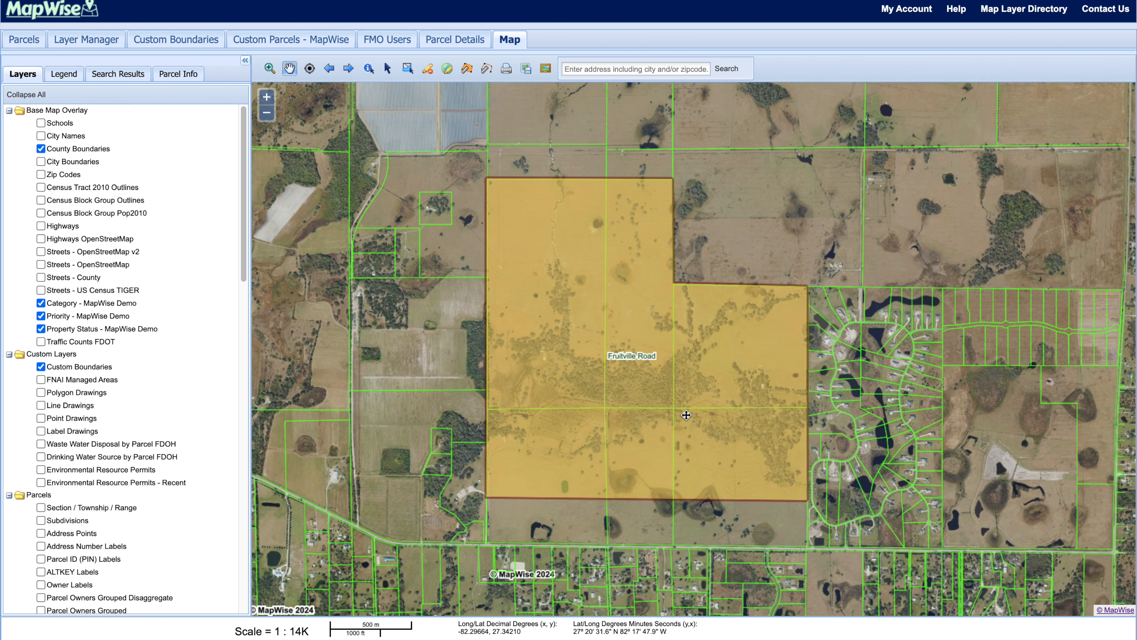